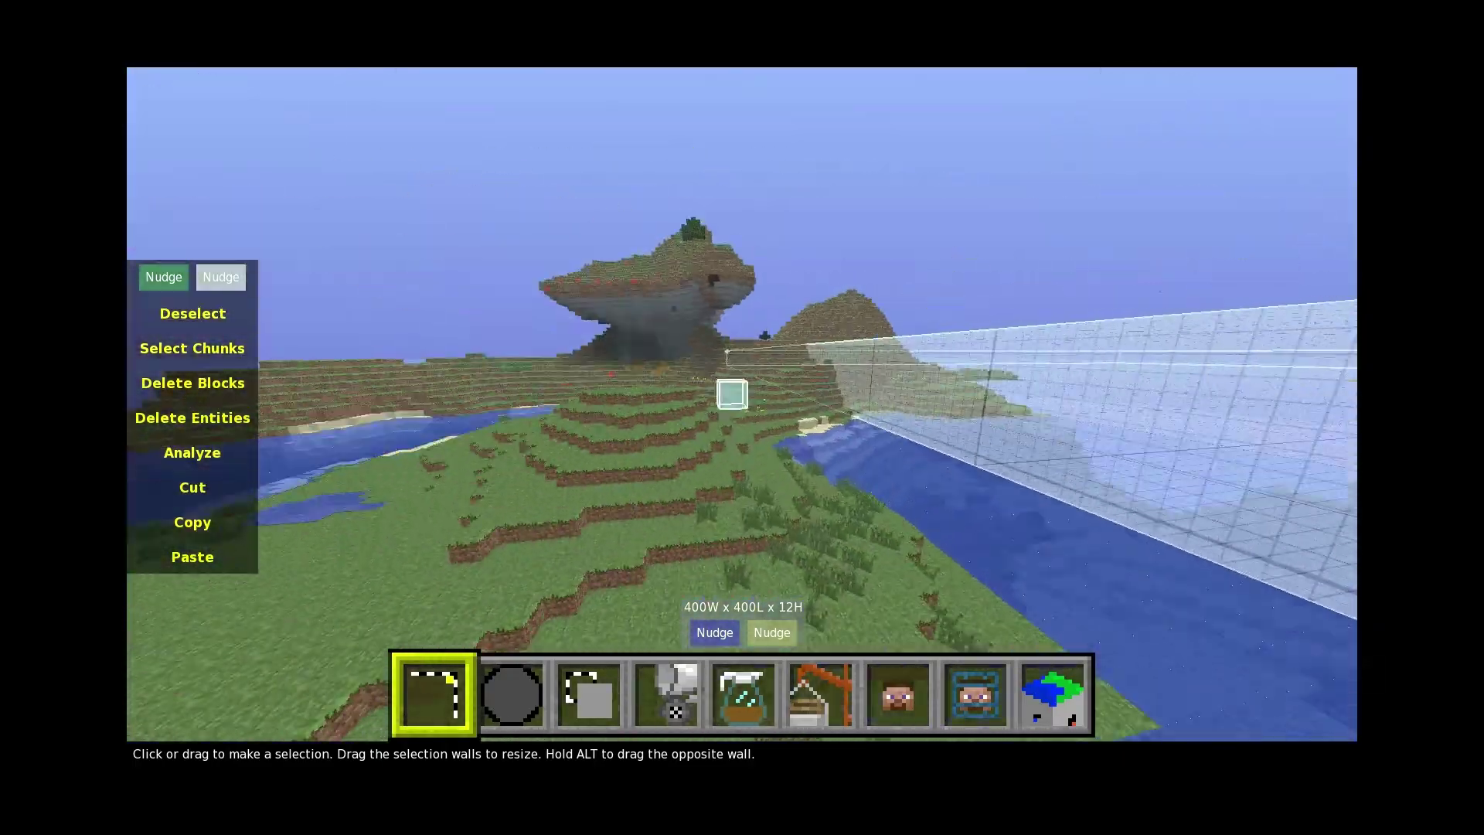
# Raise the upper boundary of the 400 × 400 selection so that it is 32 blocks high.
pyautogui.press('w')
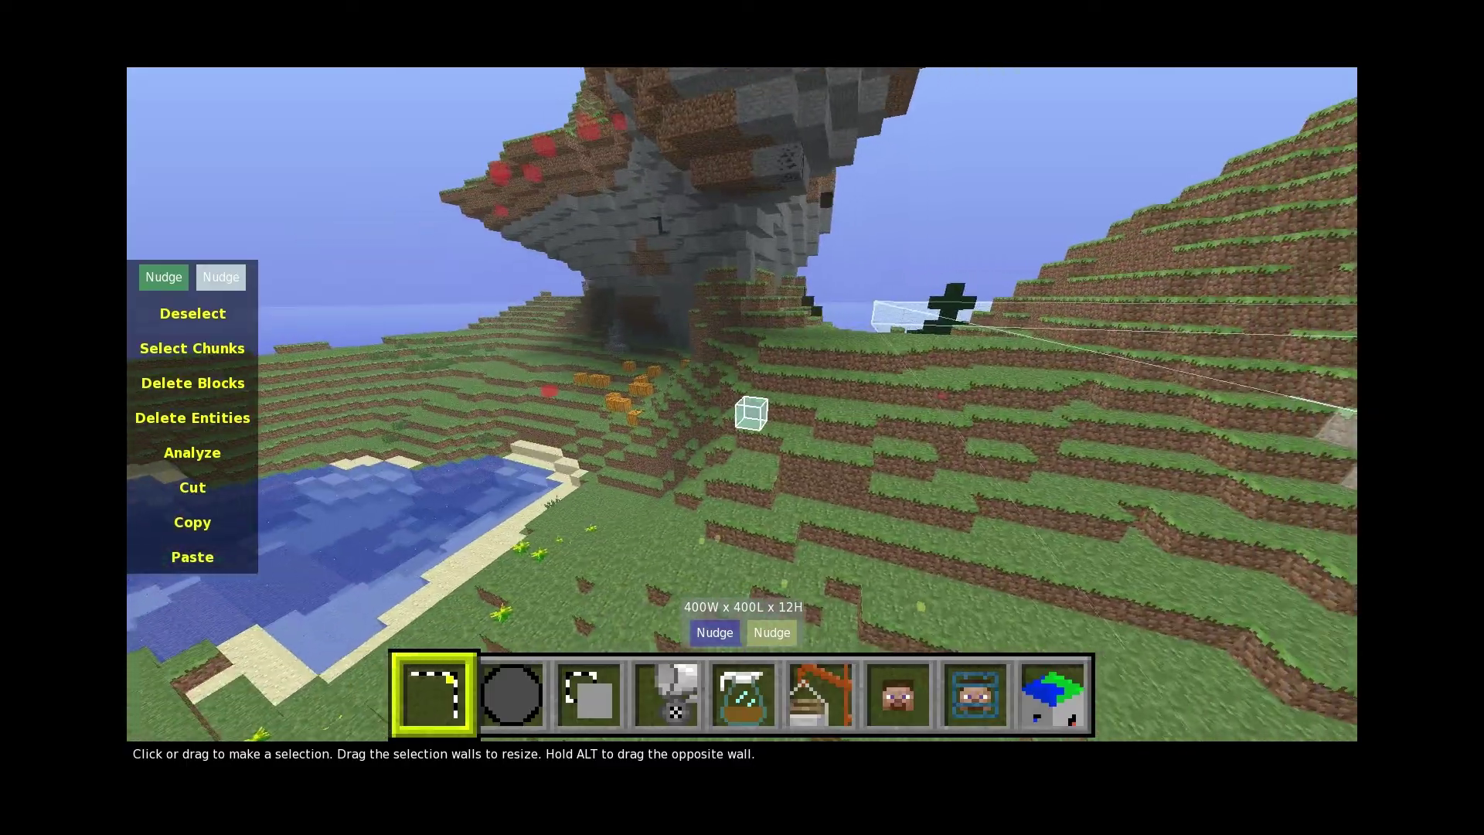
pyautogui.press('space')
pyautogui.press('d')
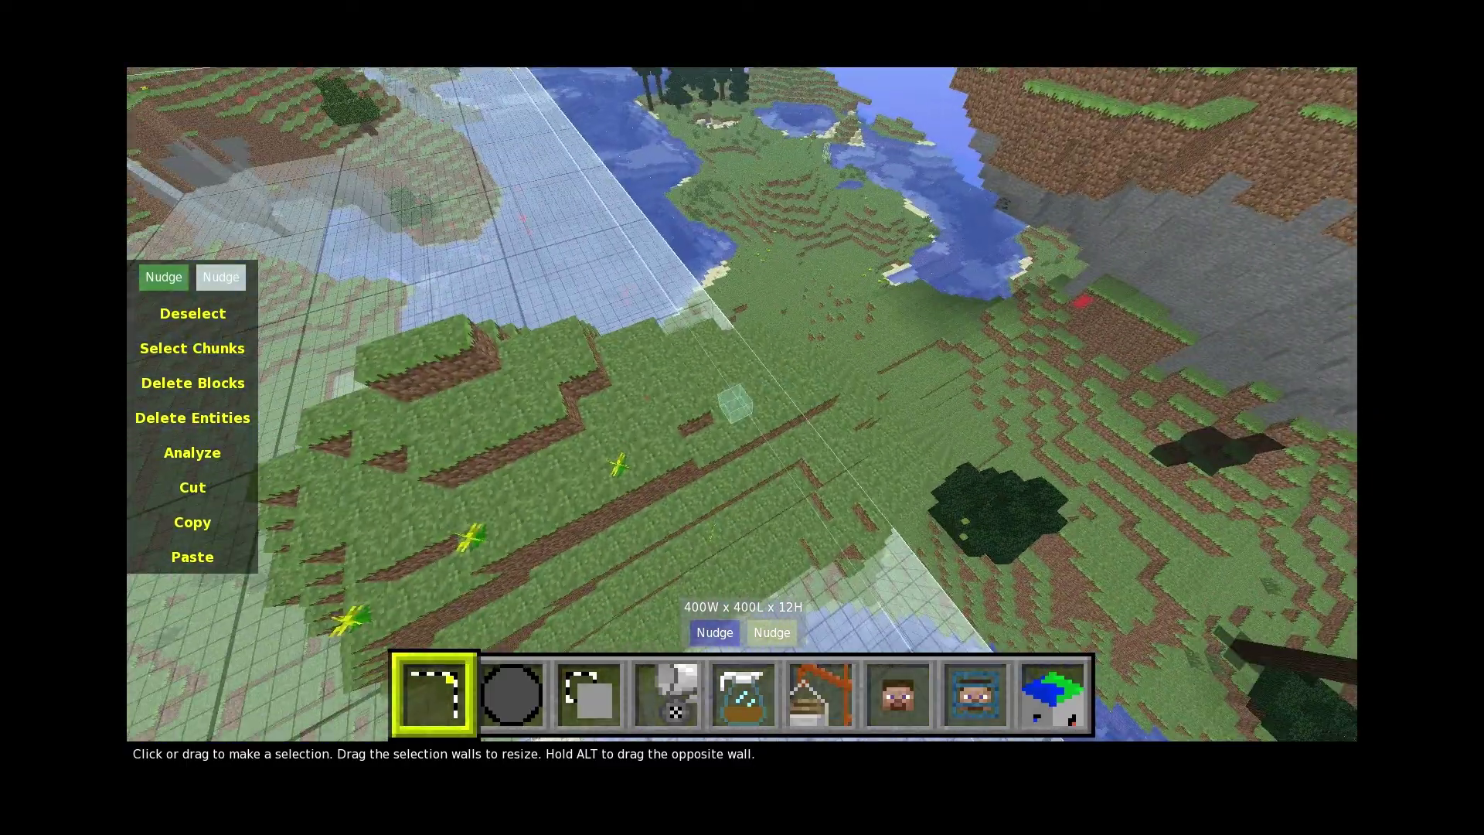
pyautogui.moveTo(777, 611); pyautogui.dragTo(857, 533, button='right')
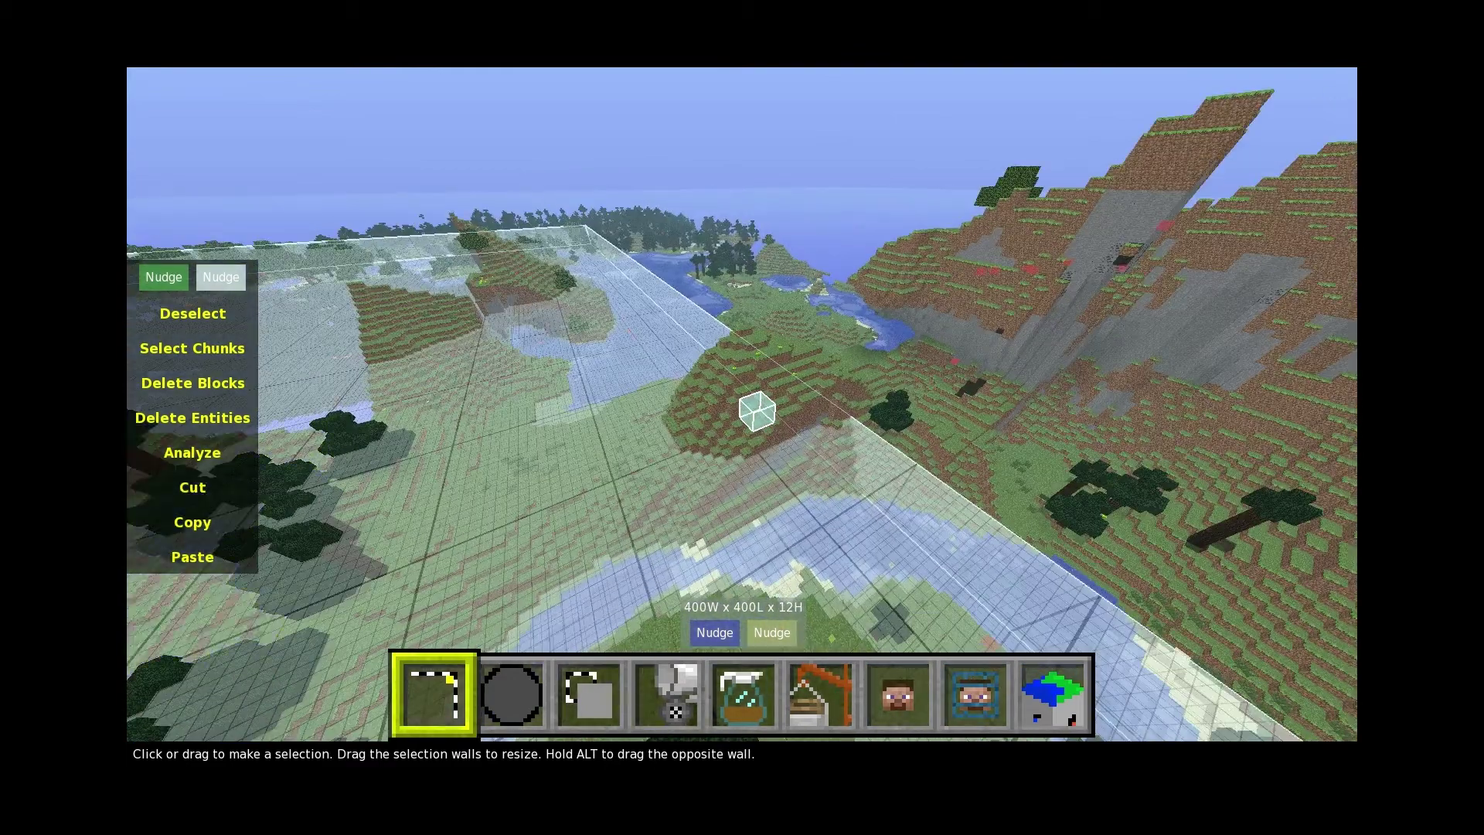
pyautogui.click(773, 633)
pyautogui.press('q')
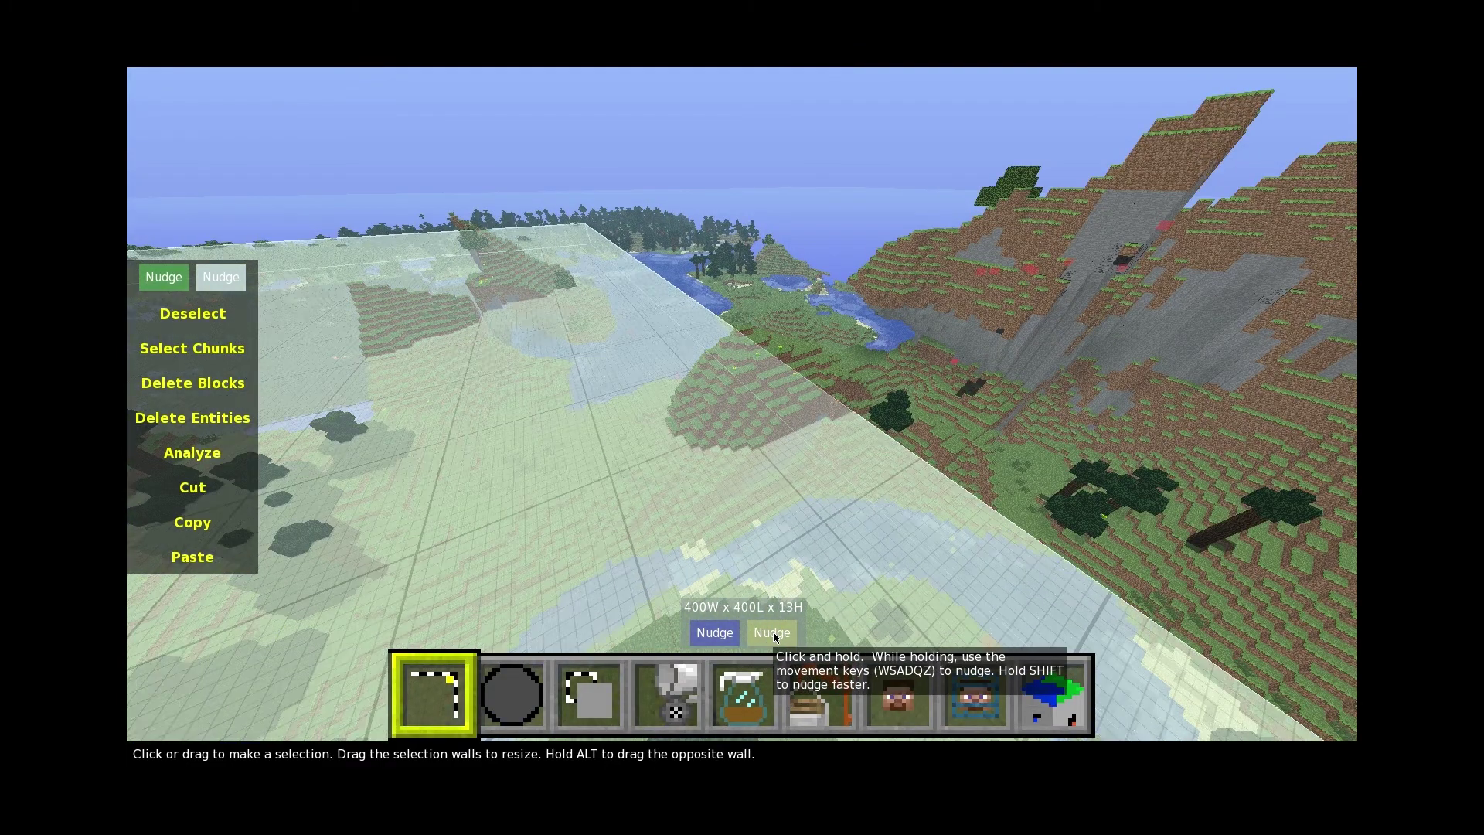
pyautogui.press('q')
pyautogui.press('q')
pyautogui.press('q')
pyautogui.press('q')
pyautogui.press('q')
pyautogui.press('q')
pyautogui.press('q')
pyautogui.press('q')
pyautogui.press('q')
pyautogui.press('q')
pyautogui.press('q')
pyautogui.moveTo(773, 633); pyautogui.dragTo(773, 633)
pyautogui.press('q')
pyautogui.press('q')
pyautogui.press('q')
pyautogui.press('q')
pyautogui.press('q')
pyautogui.press('q')
pyautogui.press('q')
pyautogui.press('q')
# Examine whether the enlarged selection covers the hilltops across the terrain.
pyautogui.press('d')
pyautogui.press('s')
pyautogui.press('q')
pyautogui.moveTo(890, 596); pyautogui.dragTo(750, 640, button='right')
pyautogui.press('a')
pyautogui.moveTo(742, 405); pyautogui.dragTo(936, 362, button='right')
pyautogui.press('w')
pyautogui.press('w')
pyautogui.moveTo(742, 404); pyautogui.dragTo(534, 352, button='right')
pyautogui.press('w')
pyautogui.press('space')
pyautogui.press('w')
pyautogui.press('d')
pyautogui.press('w')
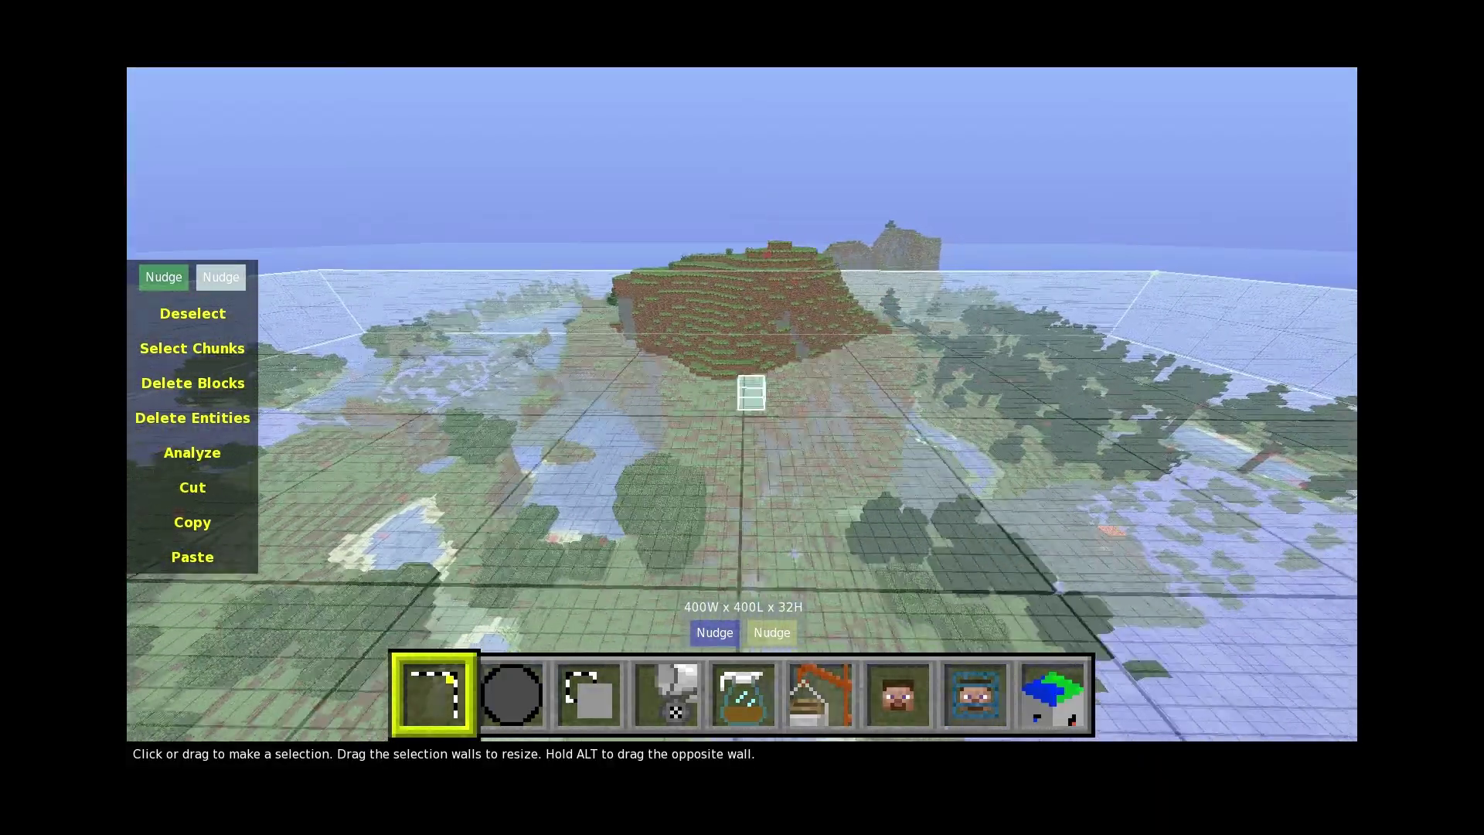
pyautogui.press('s')
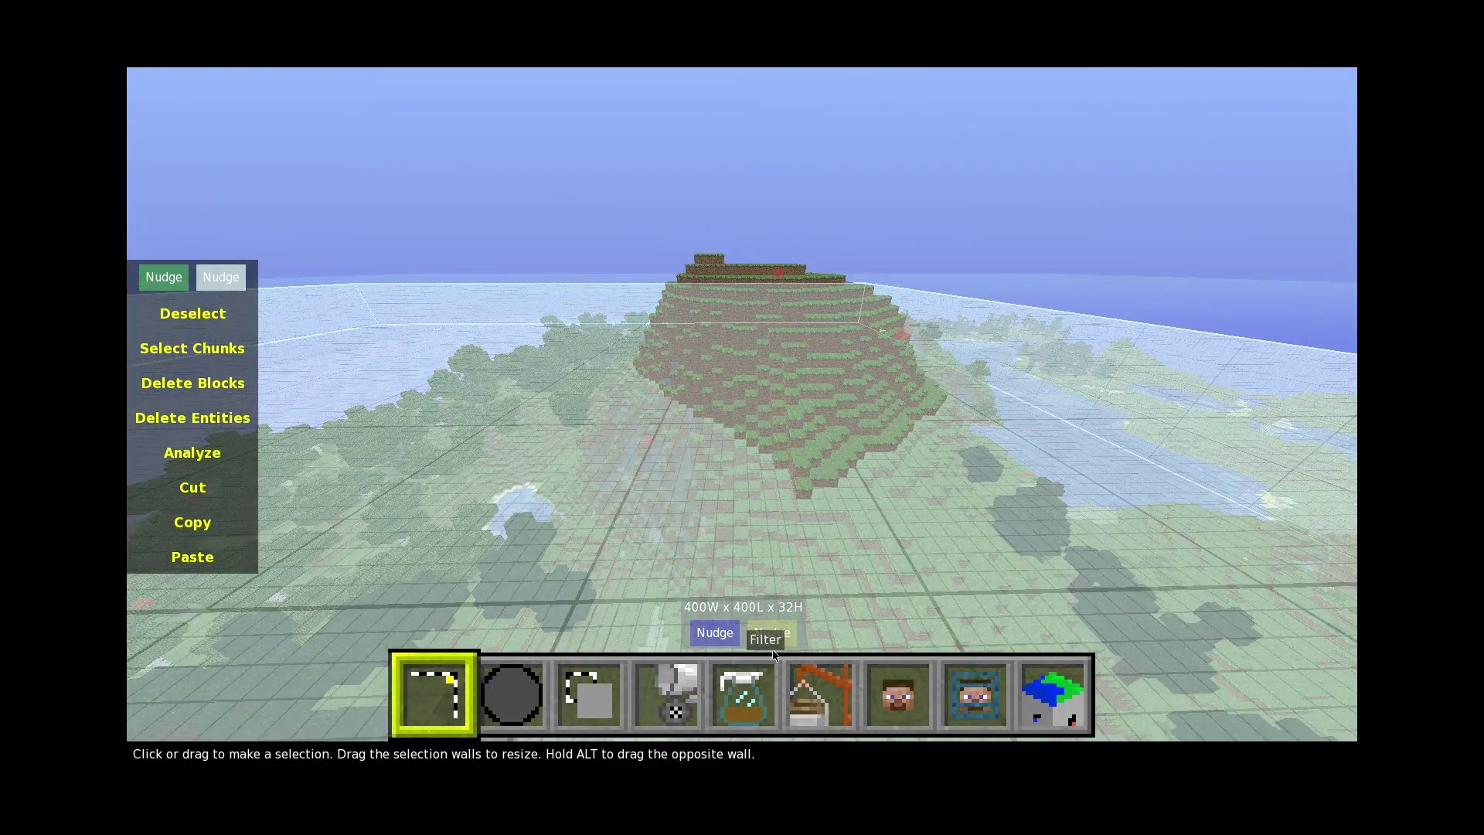
# Raise the upper boundary of the selection until it is 47 blocks high and encloses the hill.
pyautogui.click(773, 631)
pyautogui.press('q')
pyautogui.press('q')
pyautogui.press('q')
pyautogui.press('q')
pyautogui.press('q')
pyautogui.press('q')
pyautogui.press('q')
pyautogui.press('q')
pyautogui.press('q')
pyautogui.press('q')
pyautogui.press('q')
pyautogui.press('q')
pyautogui.press('q')
pyautogui.press('q')
pyautogui.press('q')
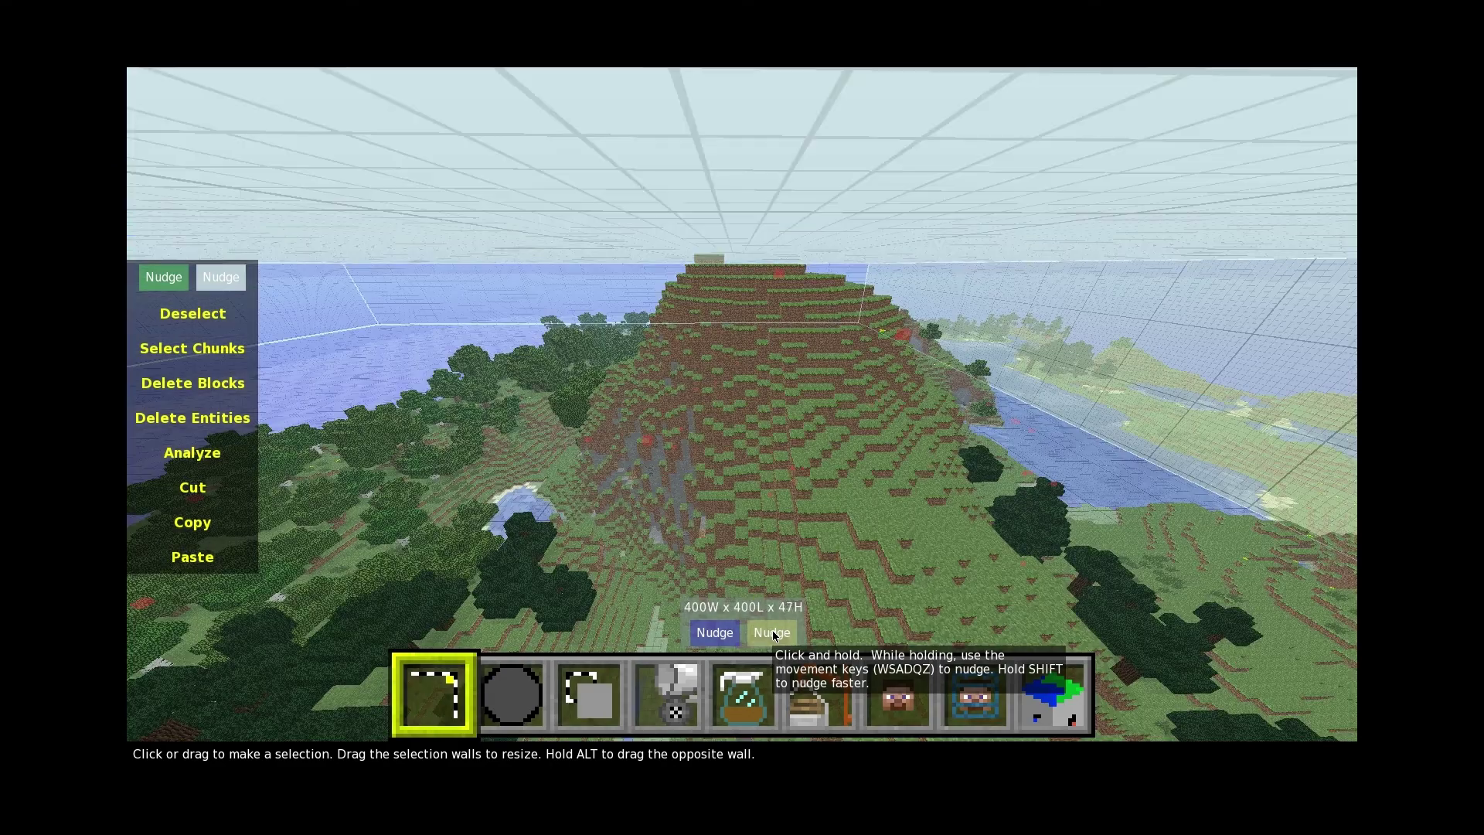
# Delete all blocks inside the 400 × 400 × 47 selection.
pyautogui.press('w')
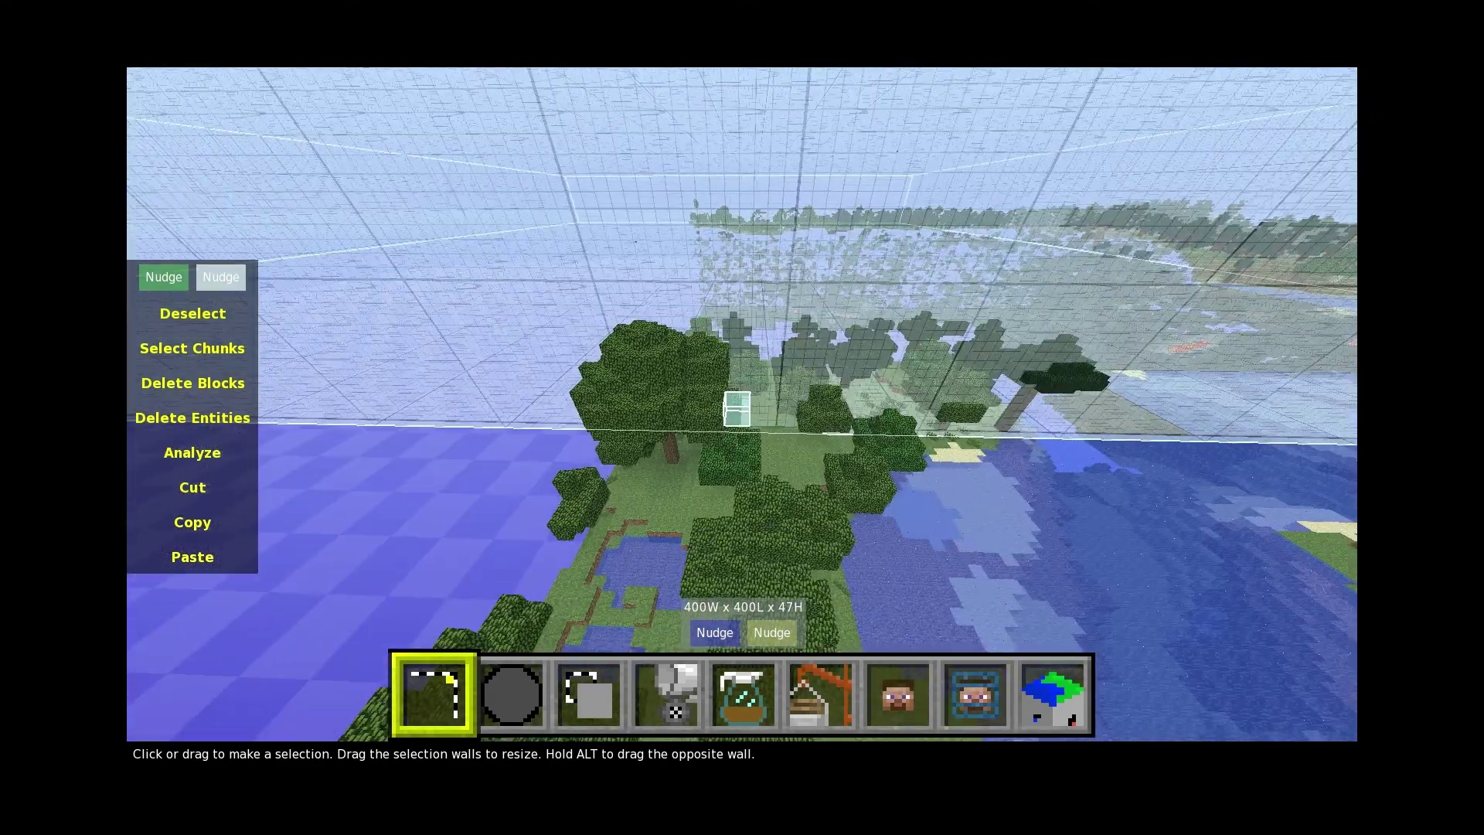
pyautogui.press('a')
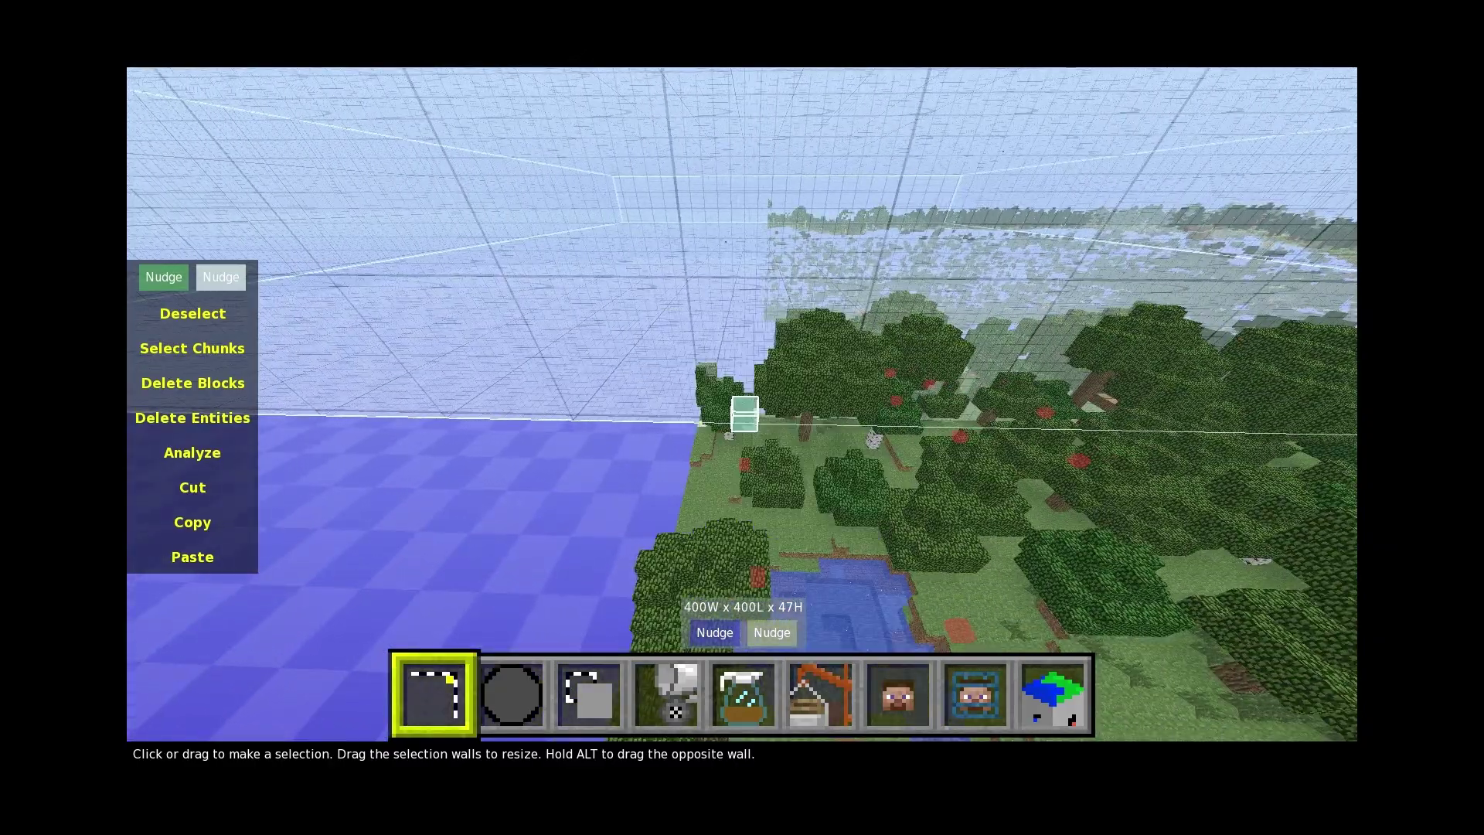
pyautogui.press('a')
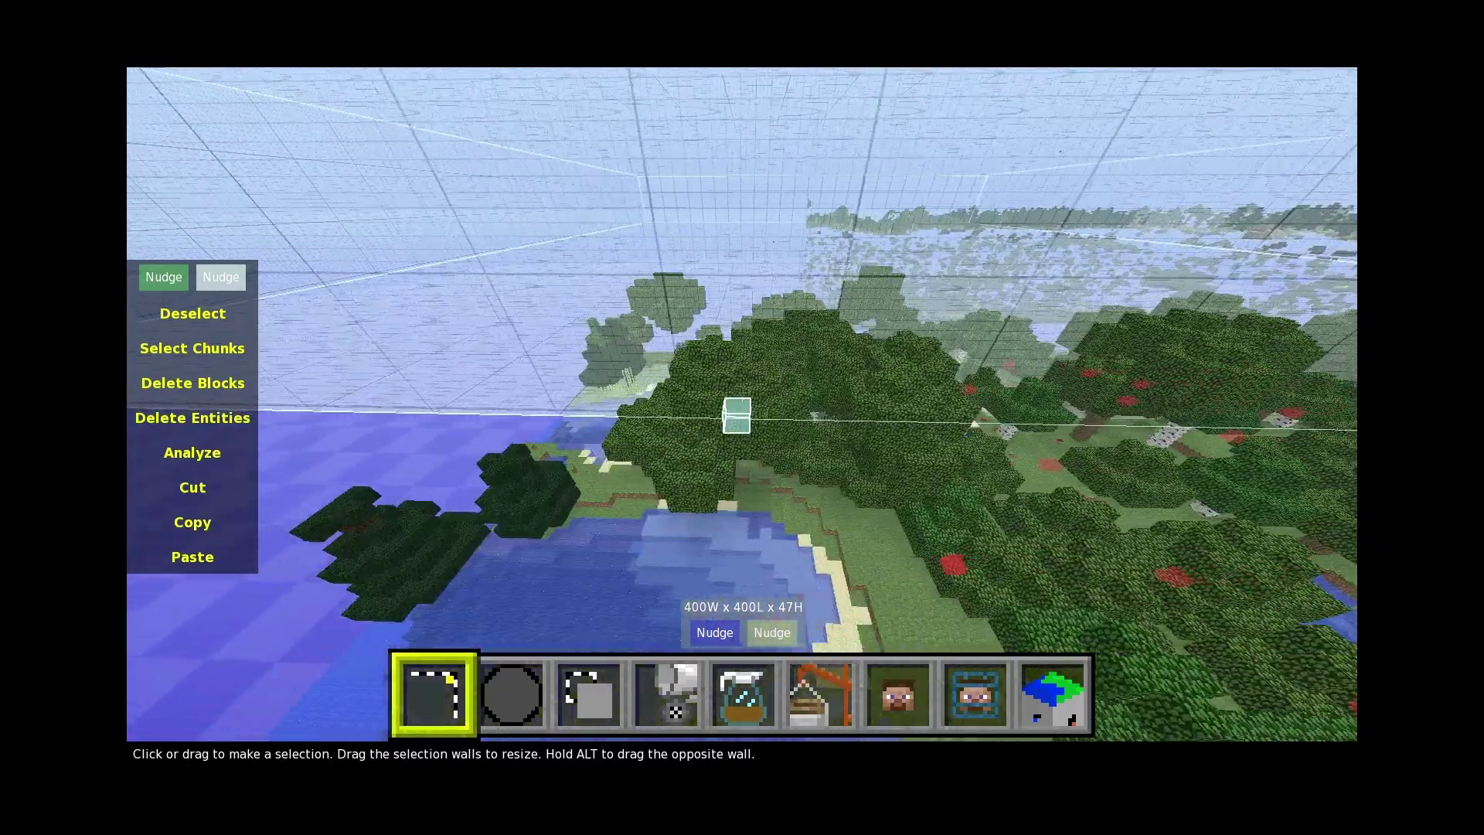
pyautogui.press('a')
pyautogui.press('s')
pyautogui.rightClick(134, 497)
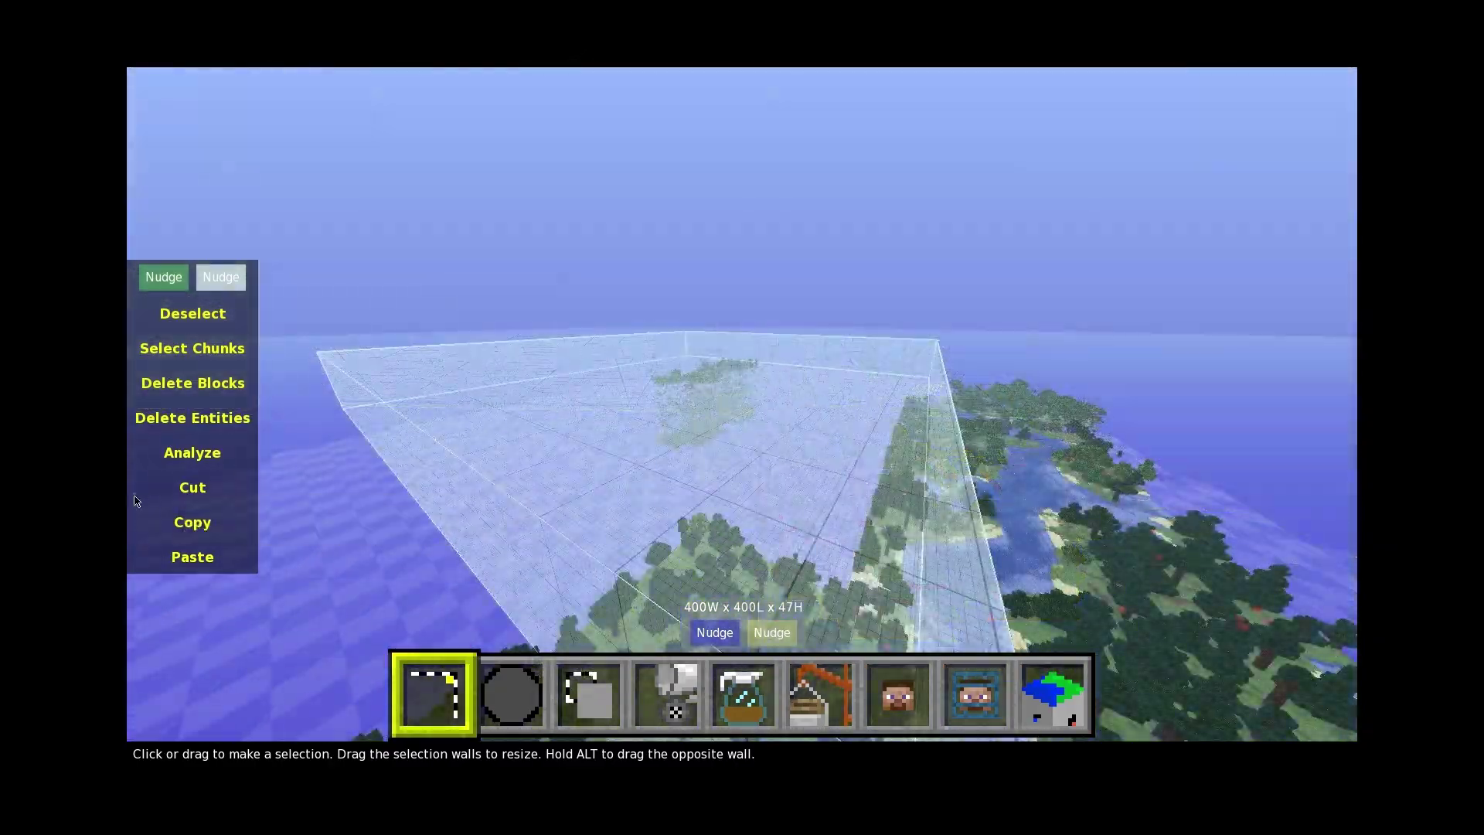
pyautogui.click(219, 385)
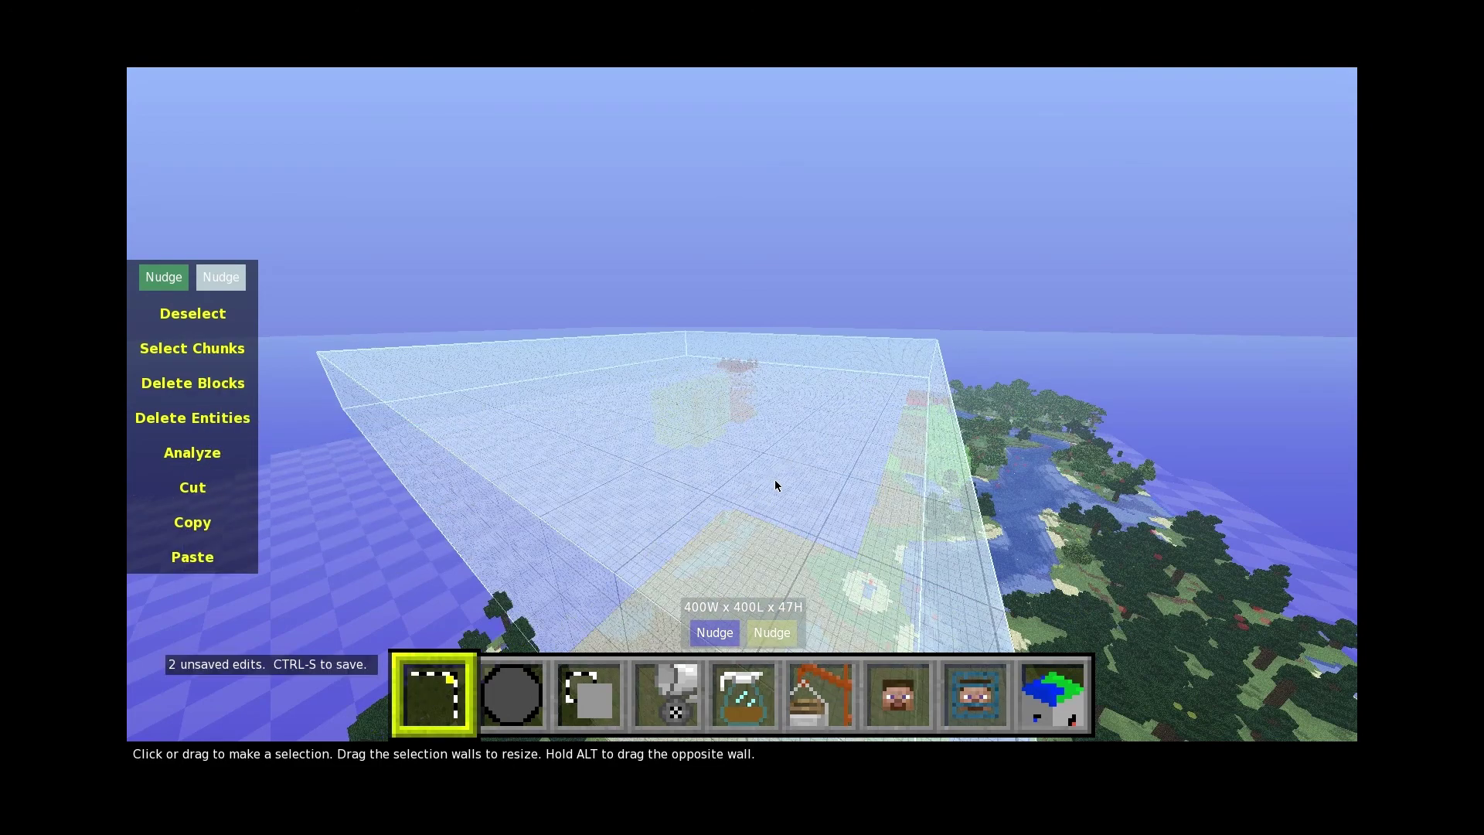
# Examine the cleared ground and its edges across the area where the blocks were deleted.
pyautogui.press('k')
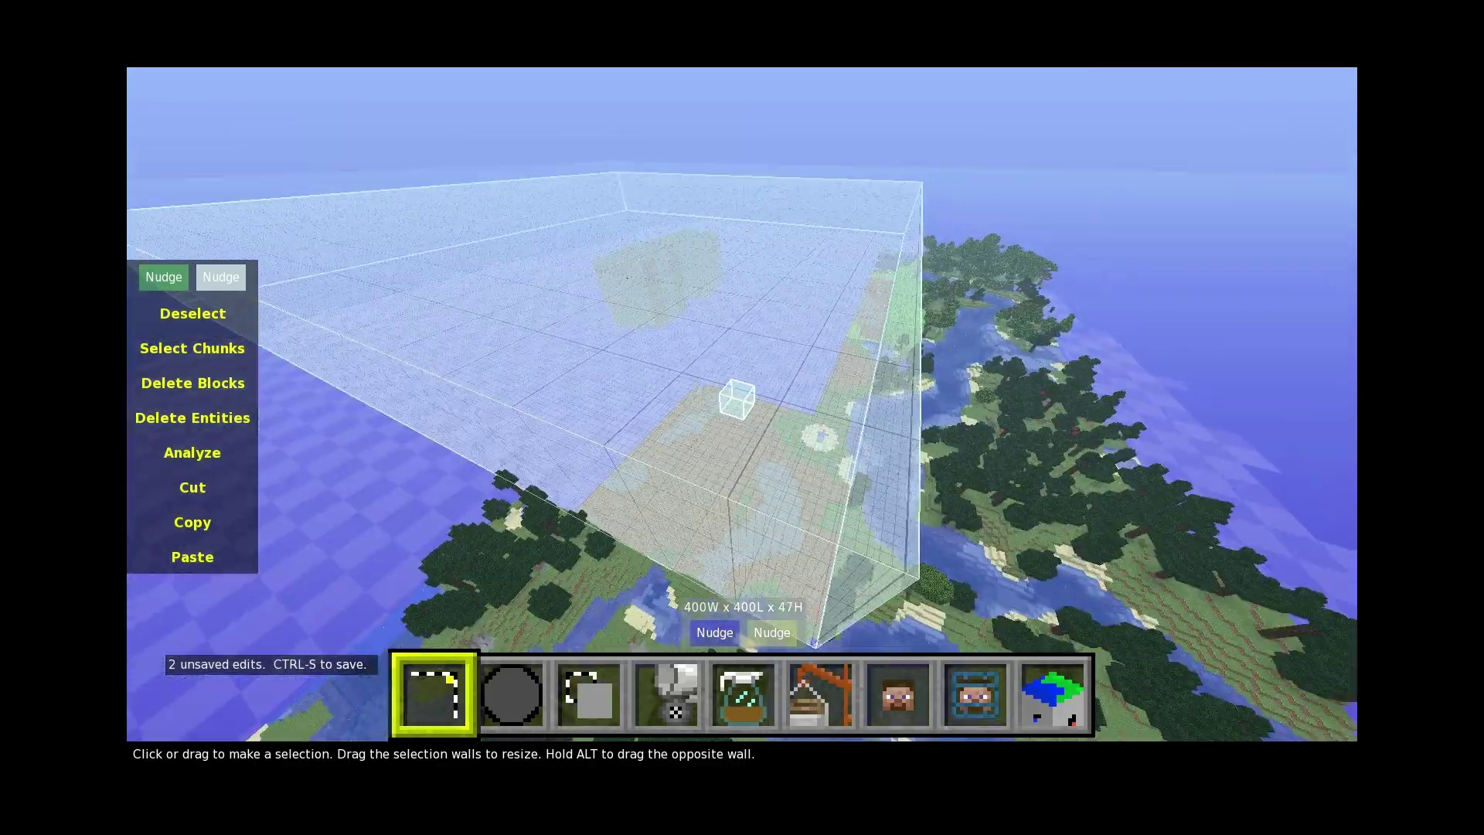
pyautogui.press('w')
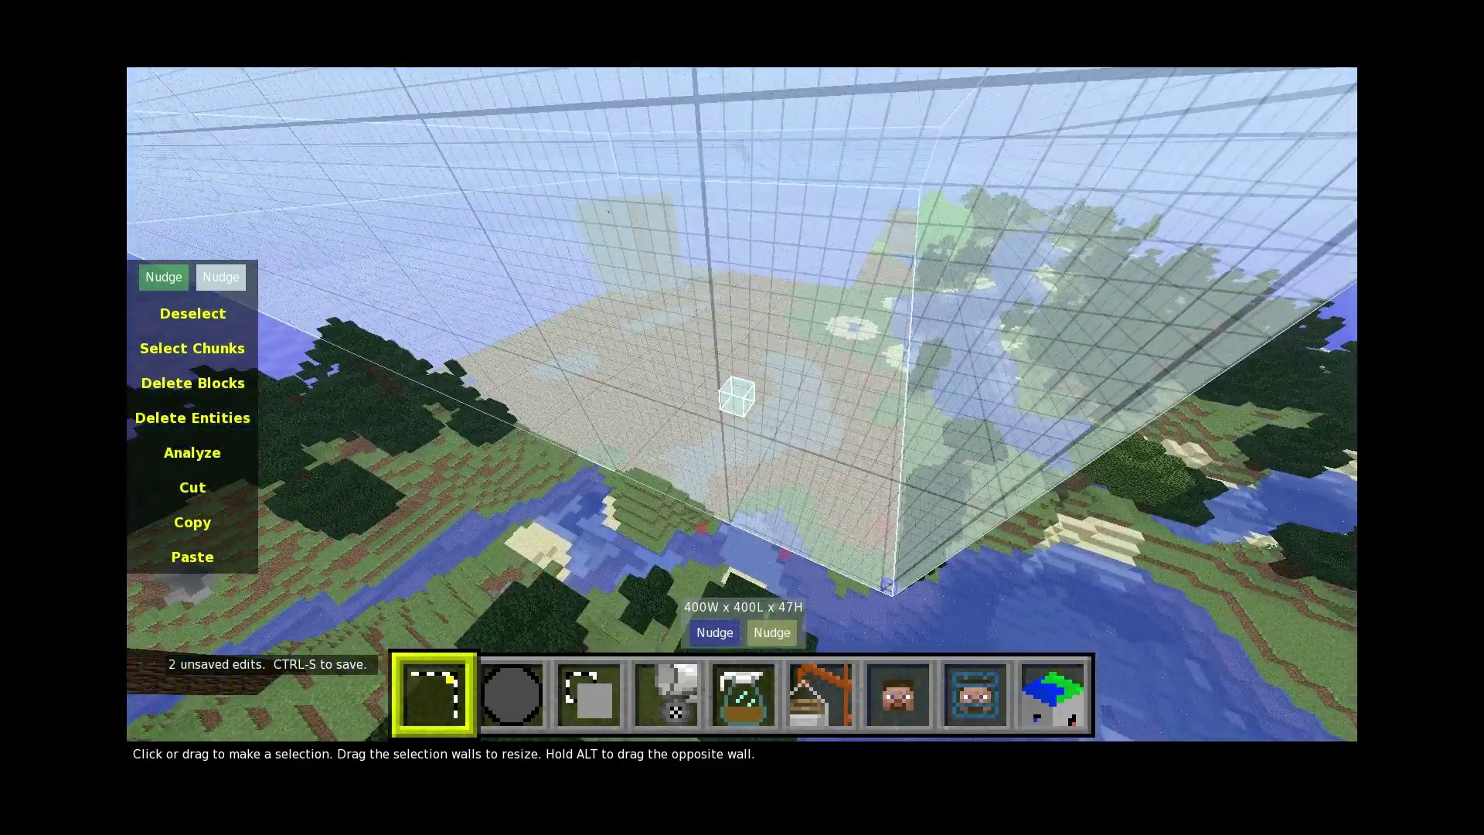
pyautogui.press('w')
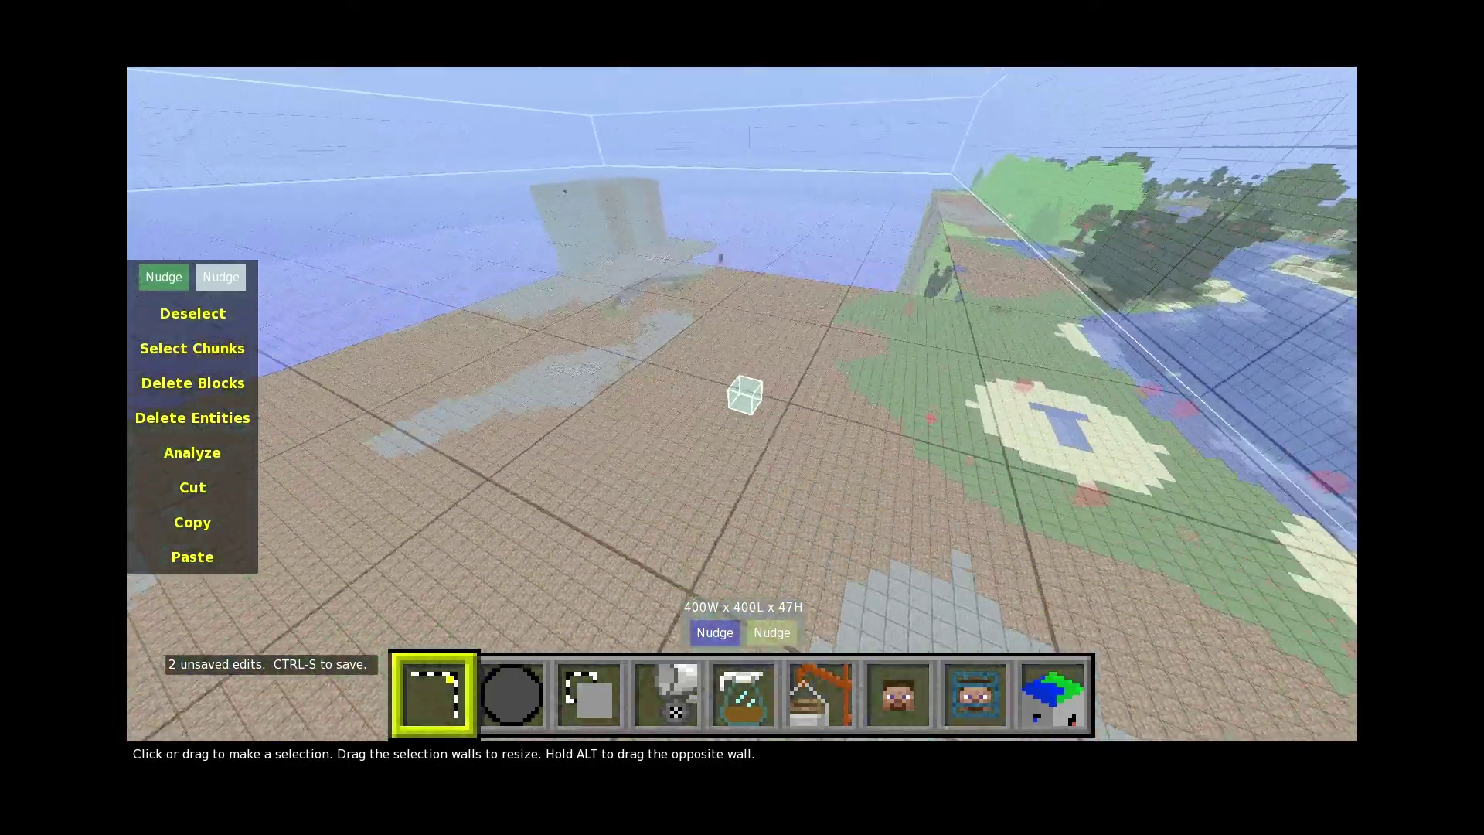
pyautogui.press('w')
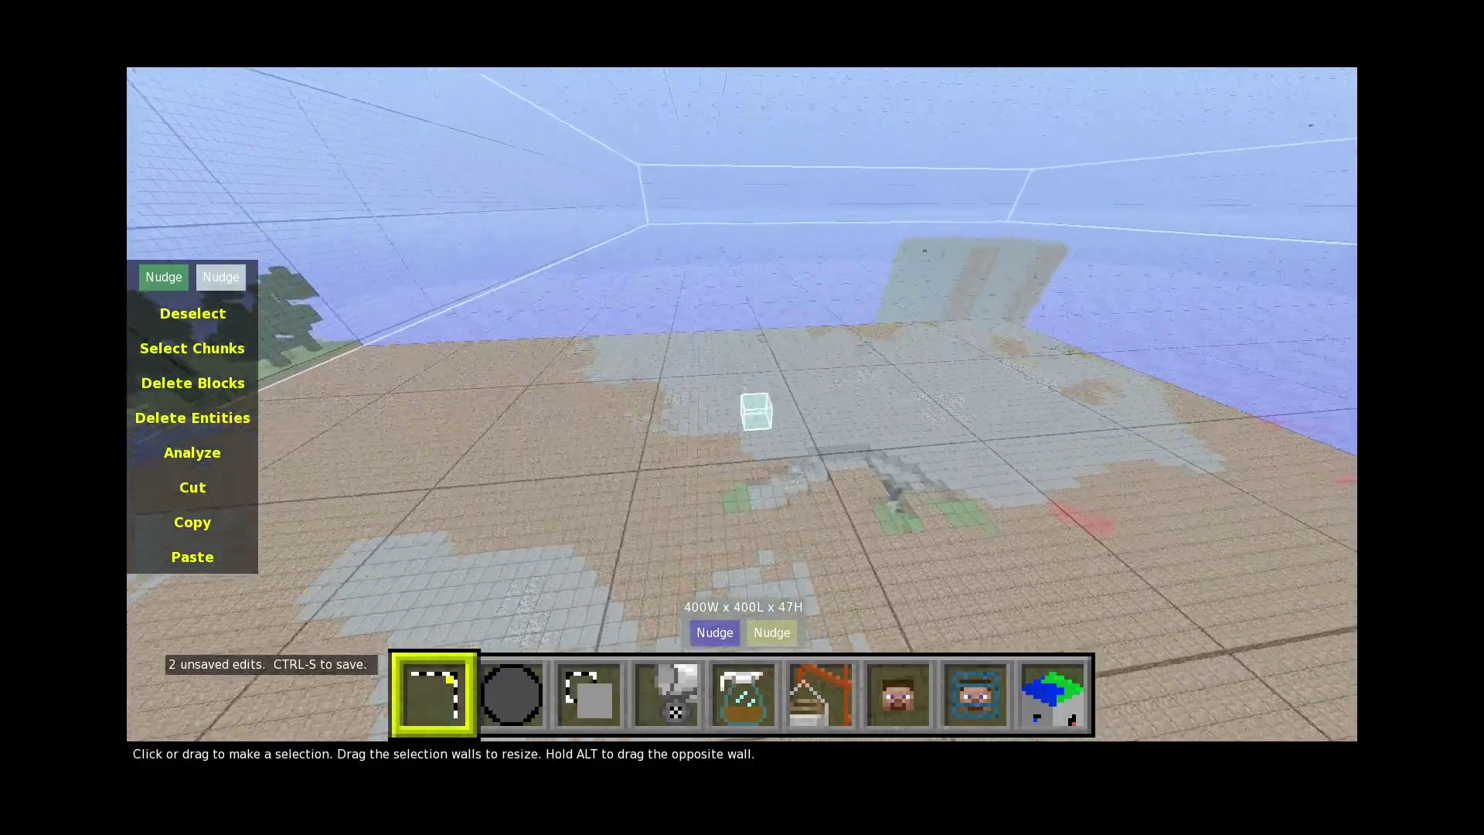
pyautogui.press('s')
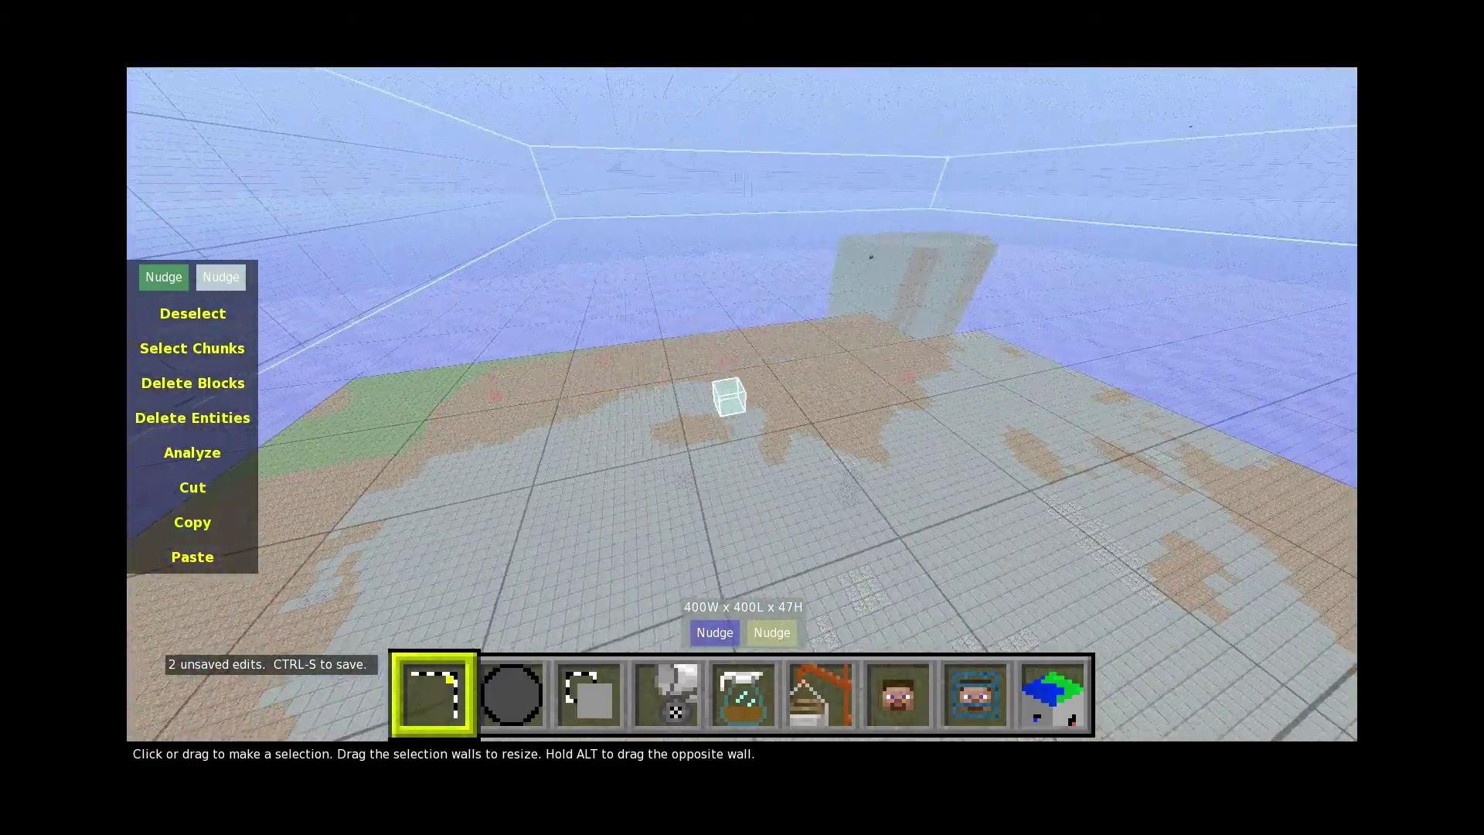
pyautogui.press('w')
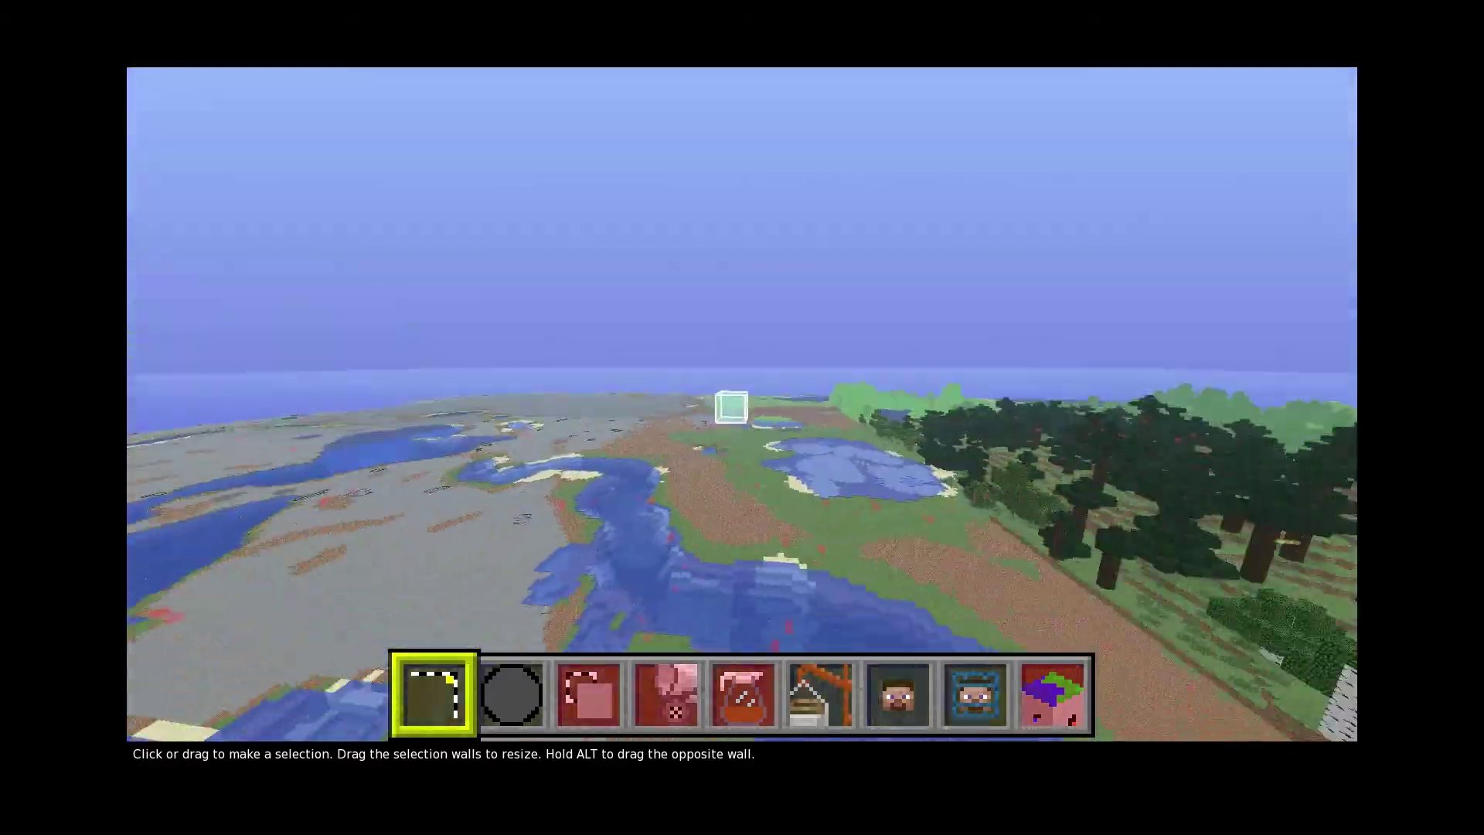
pyautogui.press('i')
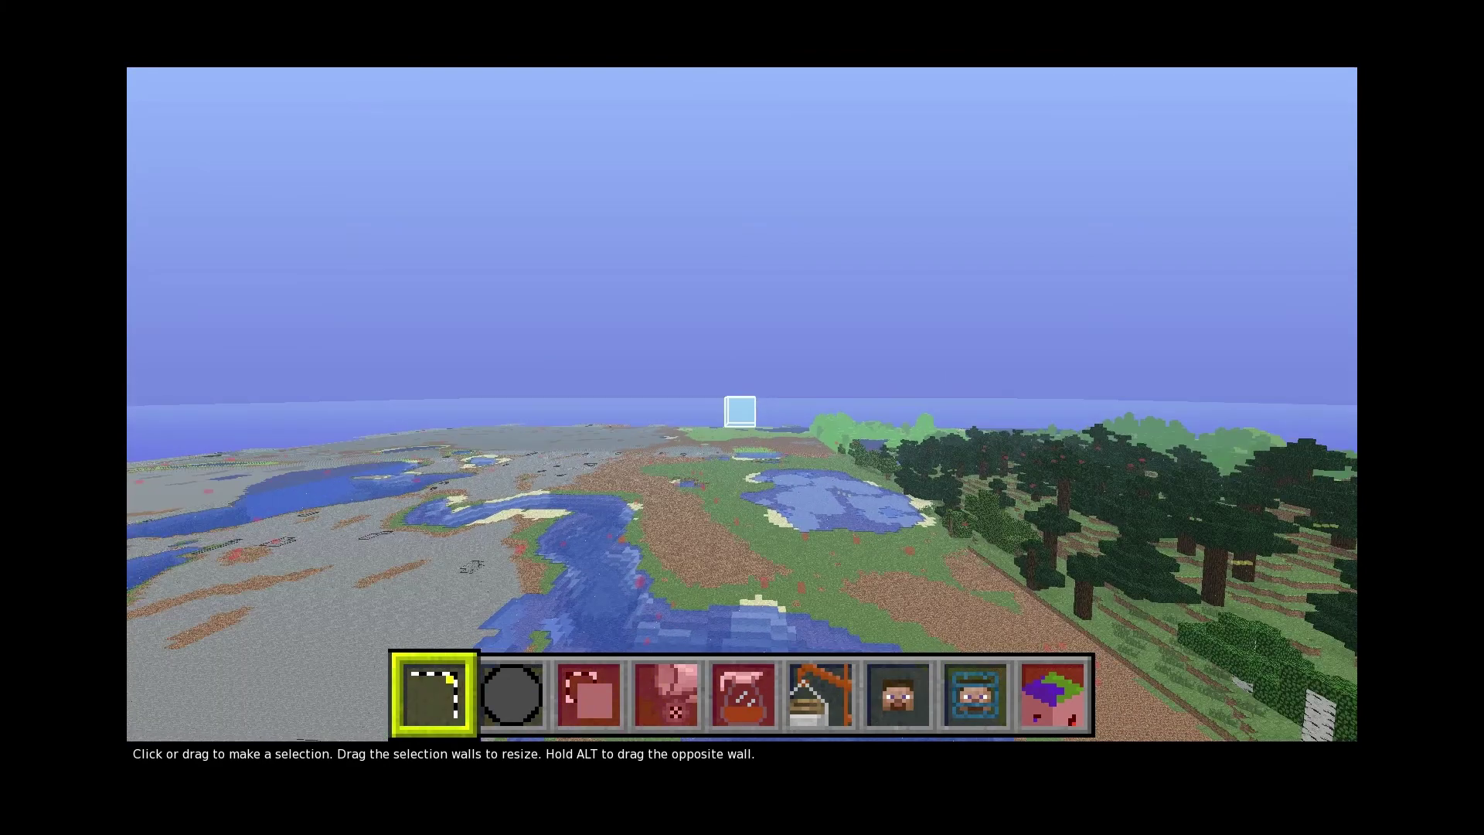
# Load the build to import, keeping air and water copying enabled, and set it down over the cleared terrain.
pyautogui.click(821, 697)
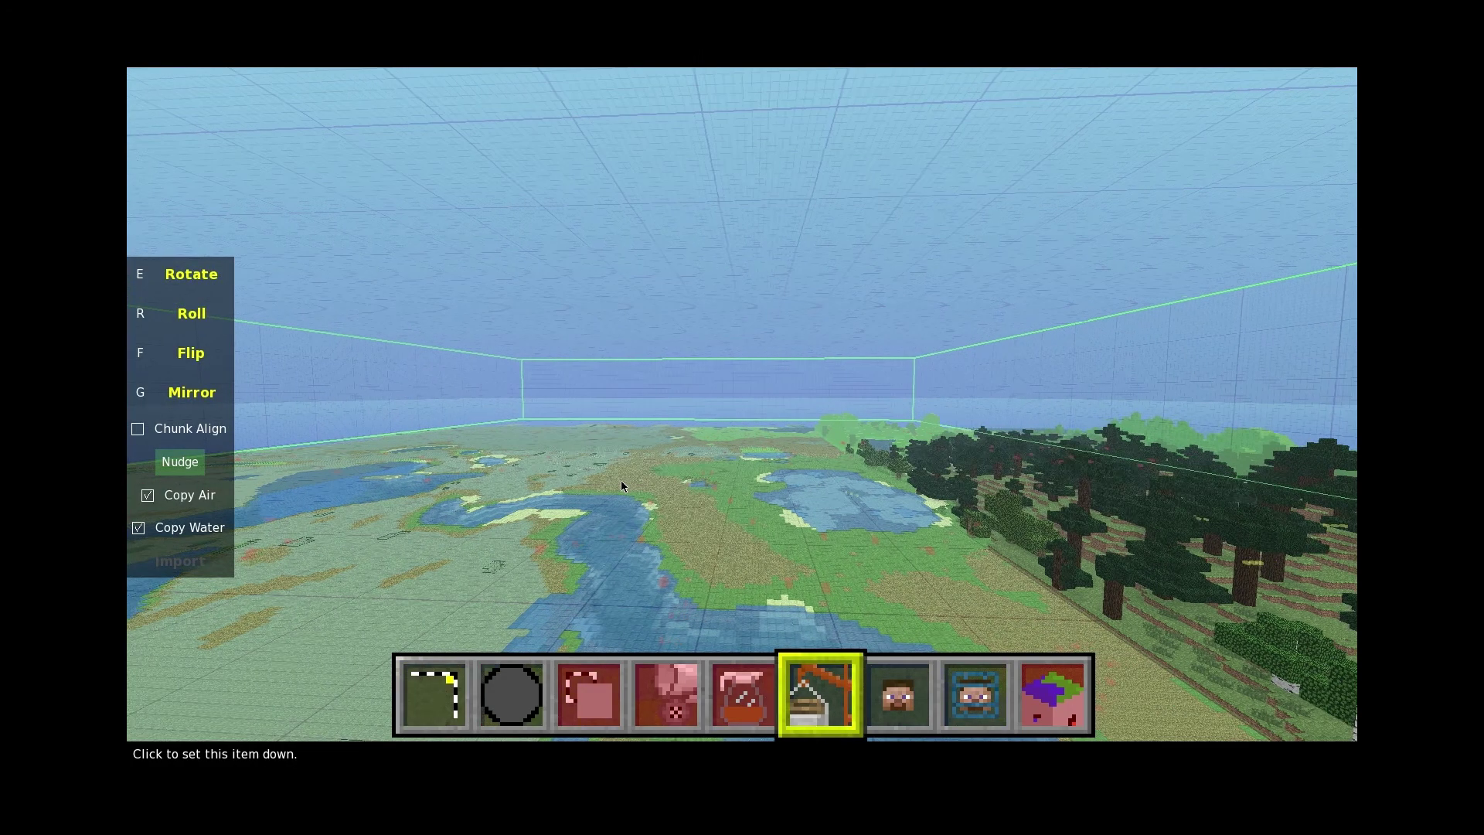
pyautogui.press('a')
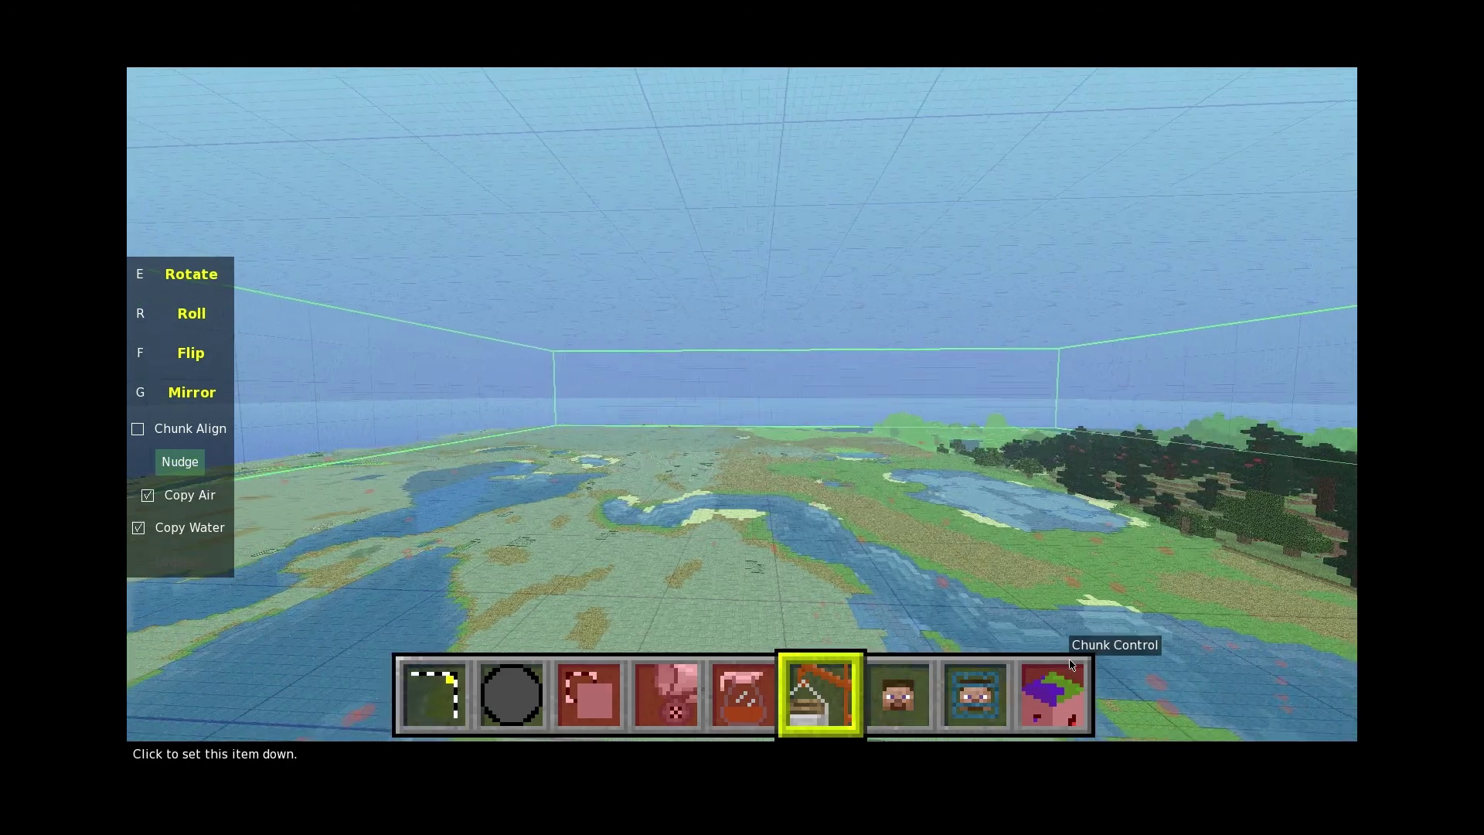
pyautogui.rightClick(1114, 663)
pyautogui.press('d')
pyautogui.press('a')
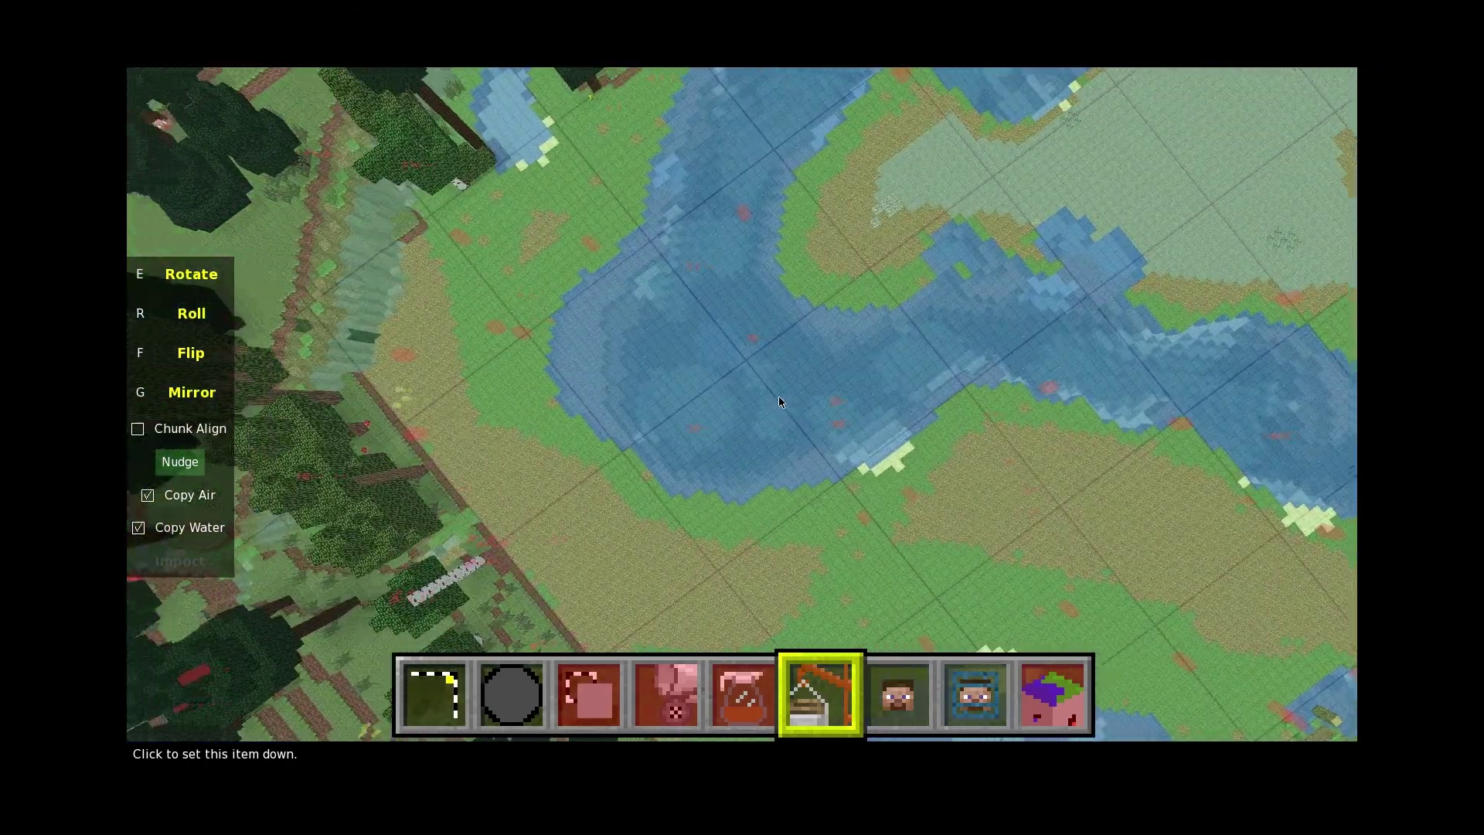
pyautogui.press('s')
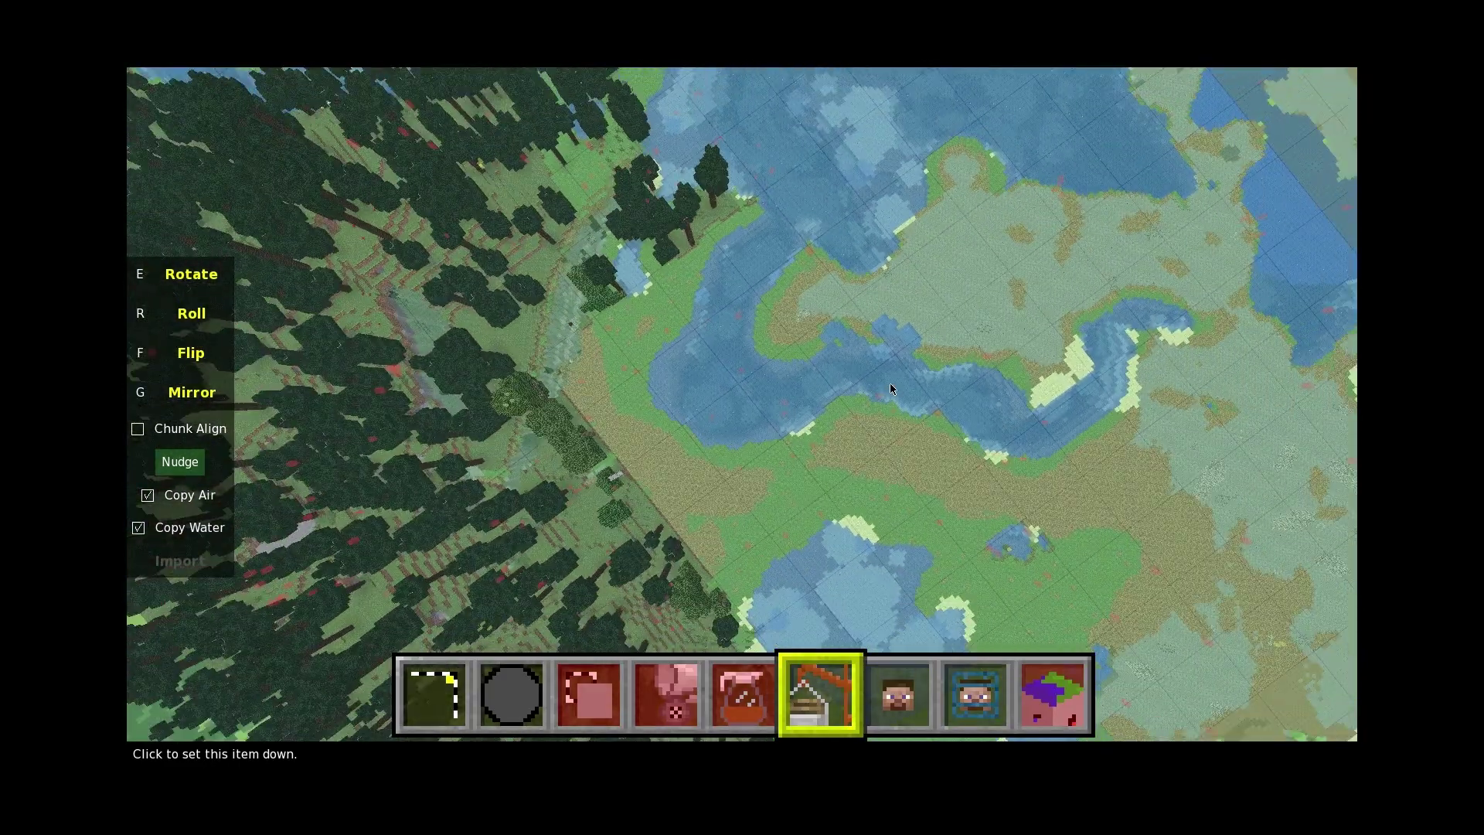
pyautogui.press('d')
pyautogui.press('s')
pyautogui.press('s')
pyautogui.press('d')
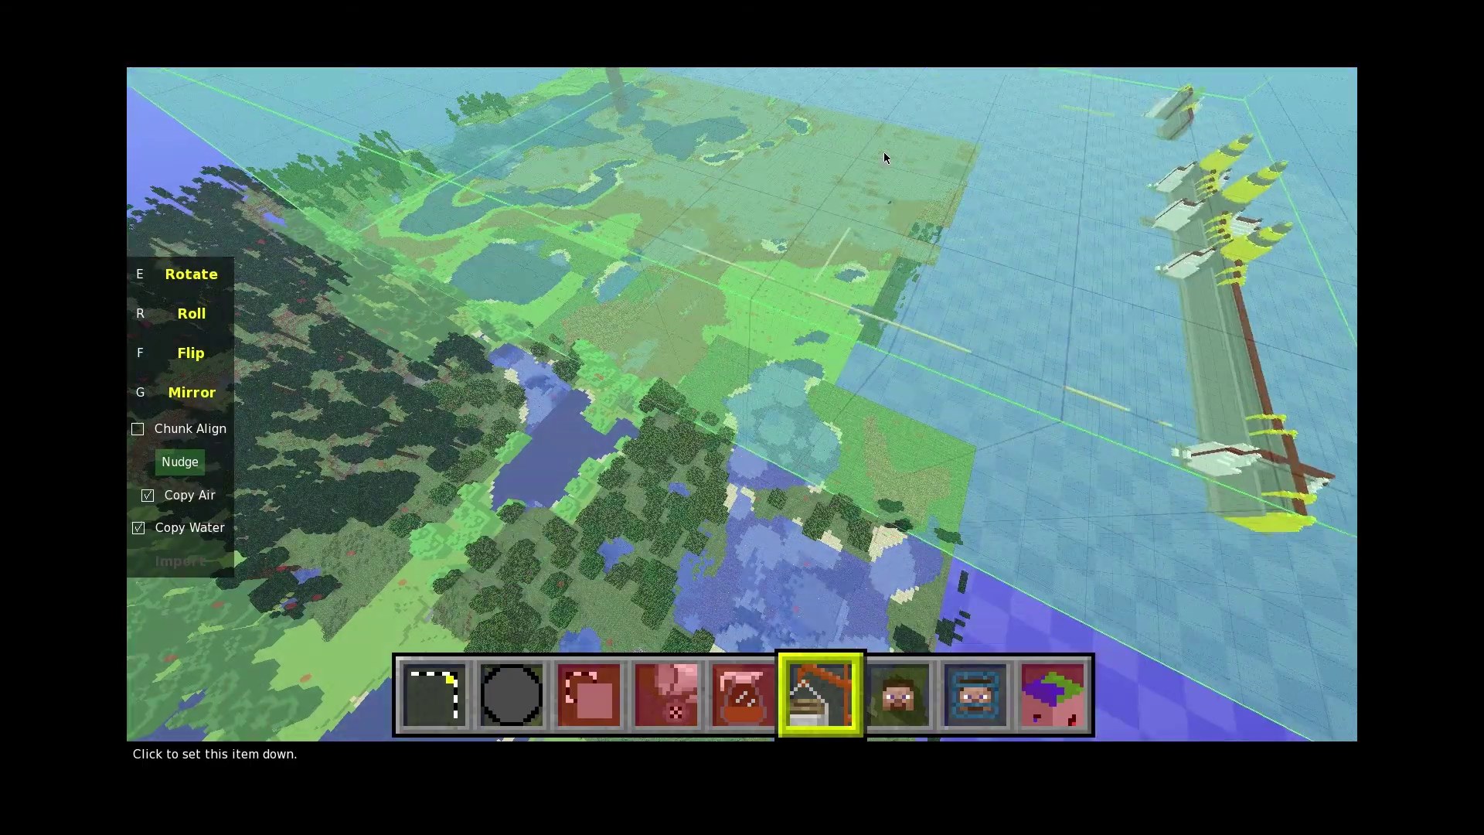
pyautogui.click(885, 150)
# Examine how the edges and corner of the placed import line up with the cleared area and the forest.
pyautogui.press('w')
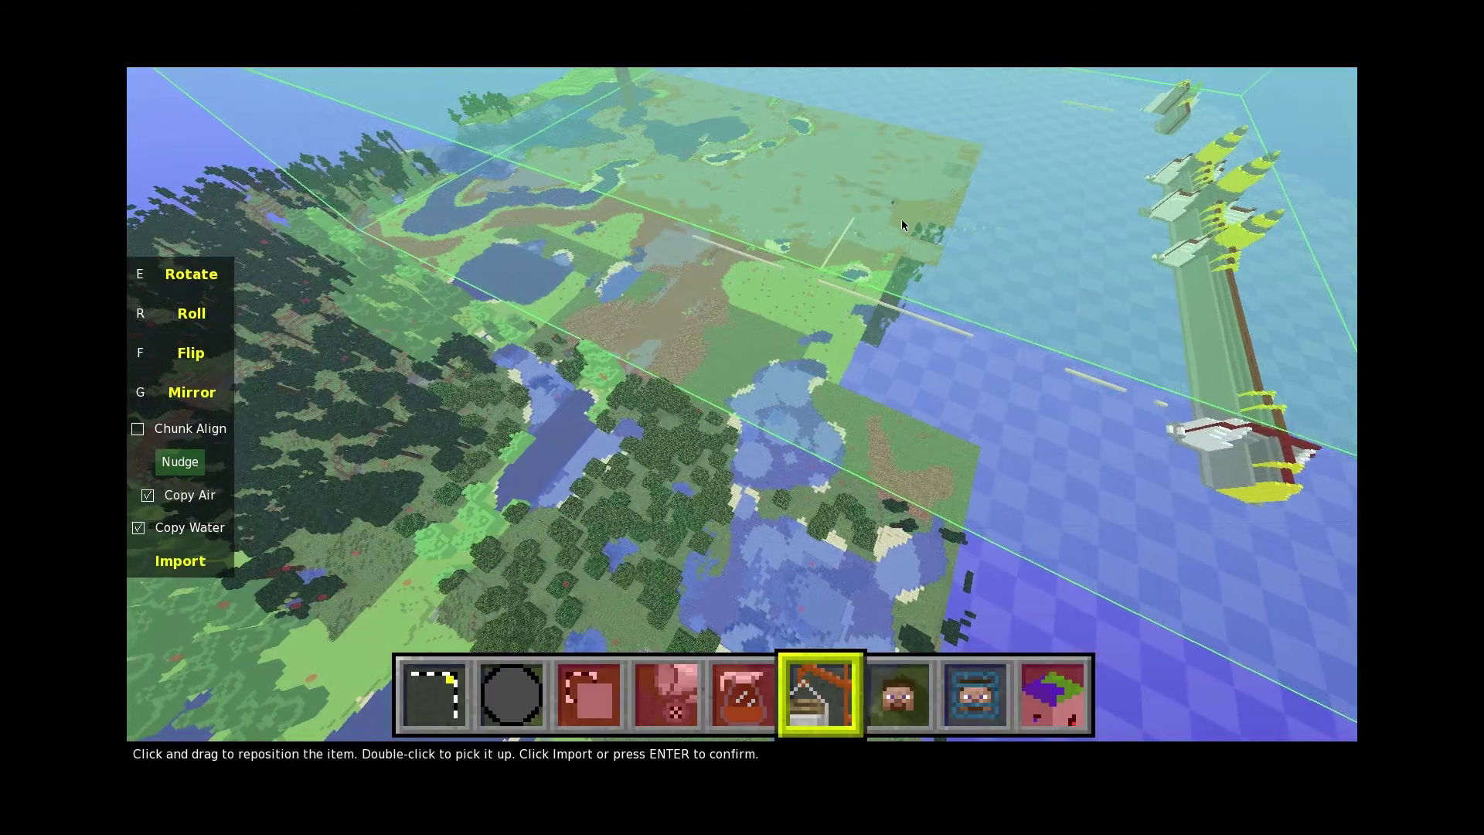
pyautogui.press('a')
pyautogui.press('w')
pyautogui.press('a')
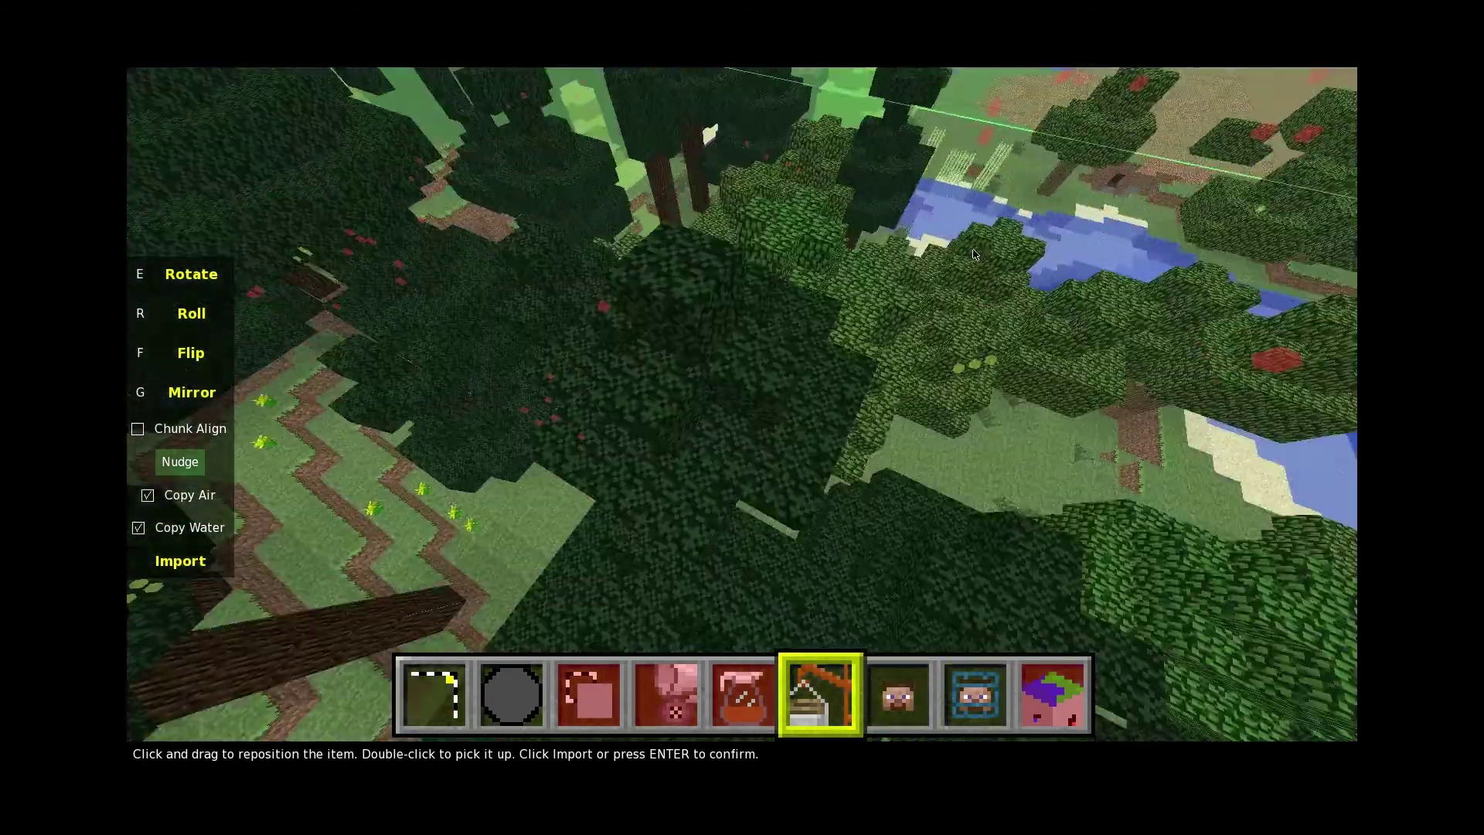
pyautogui.press('q')
pyautogui.press('w')
pyautogui.press('q')
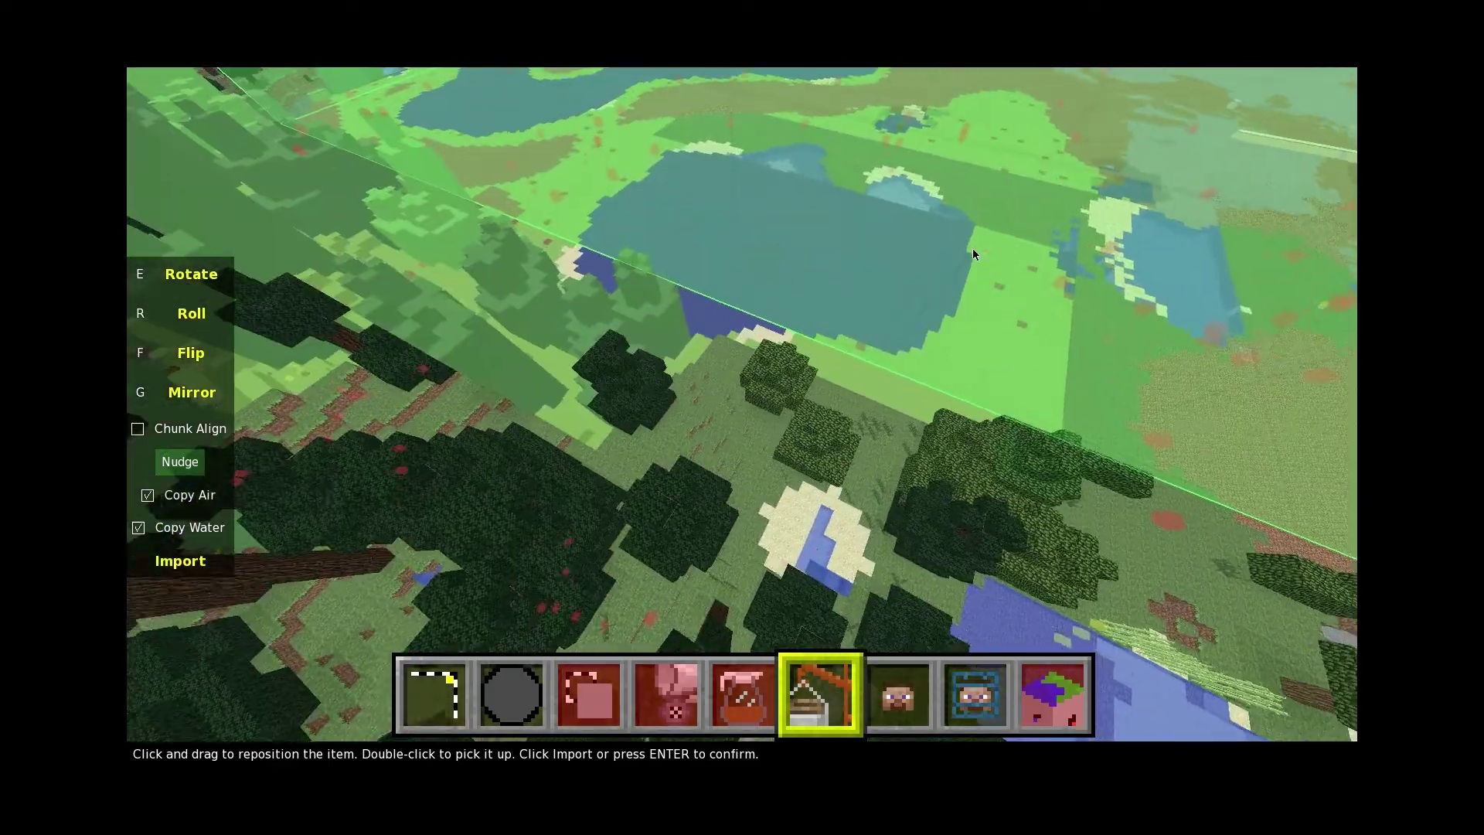
pyautogui.press('a')
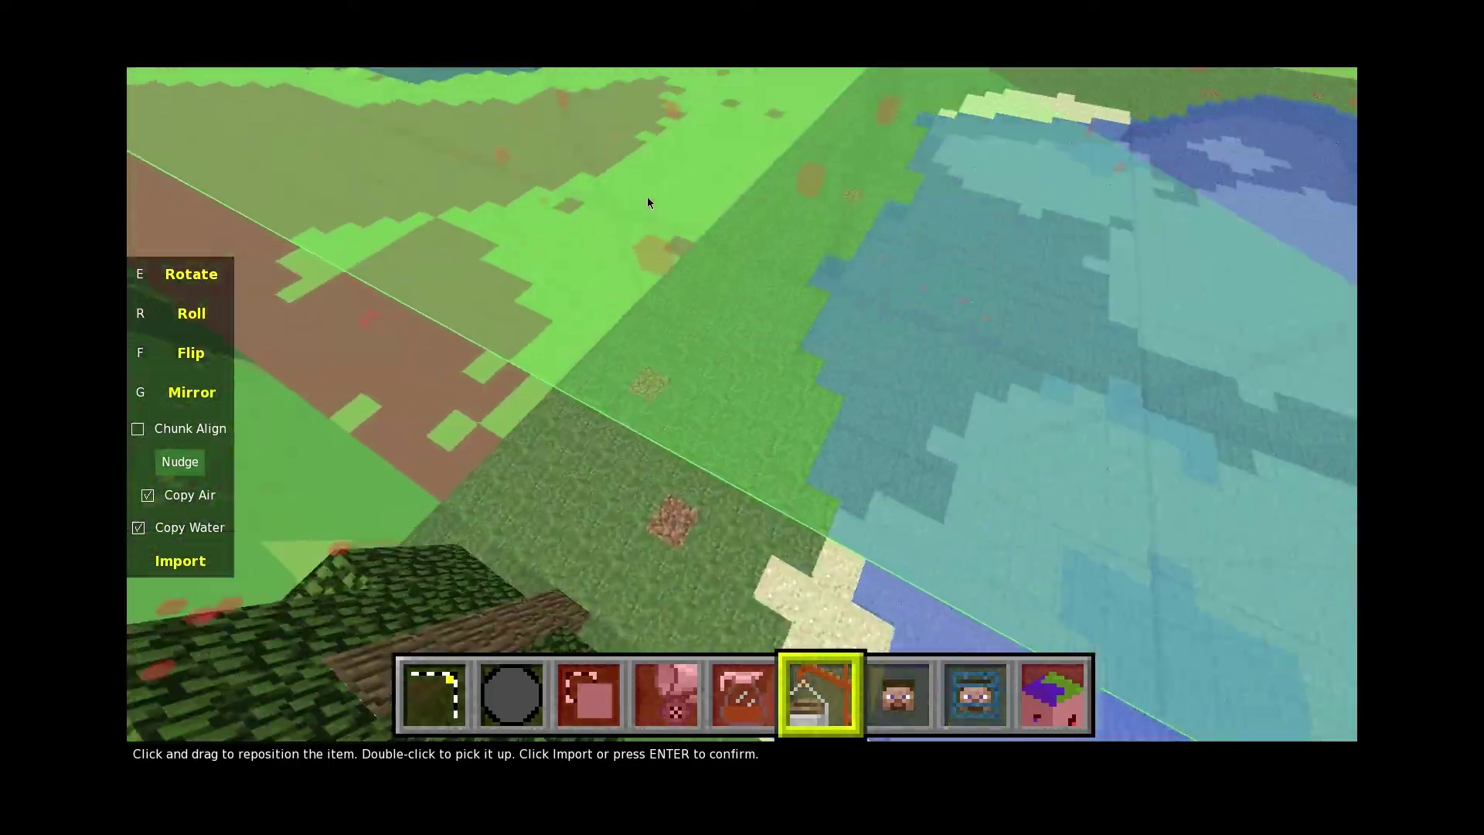
pyautogui.press('s')
pyautogui.press('a')
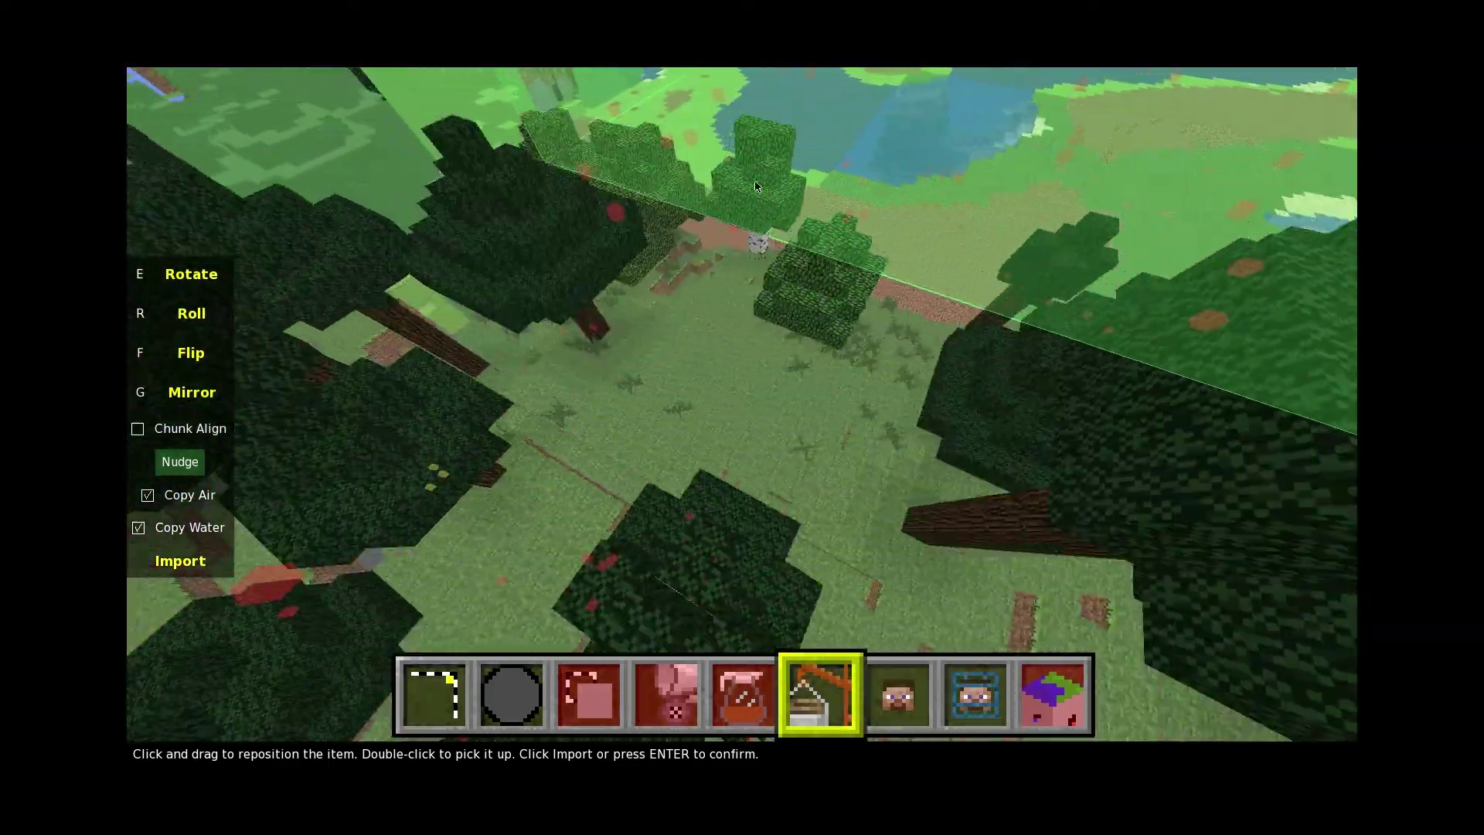
pyautogui.press('w')
pyautogui.rightClick(778, 150)
pyautogui.press('s')
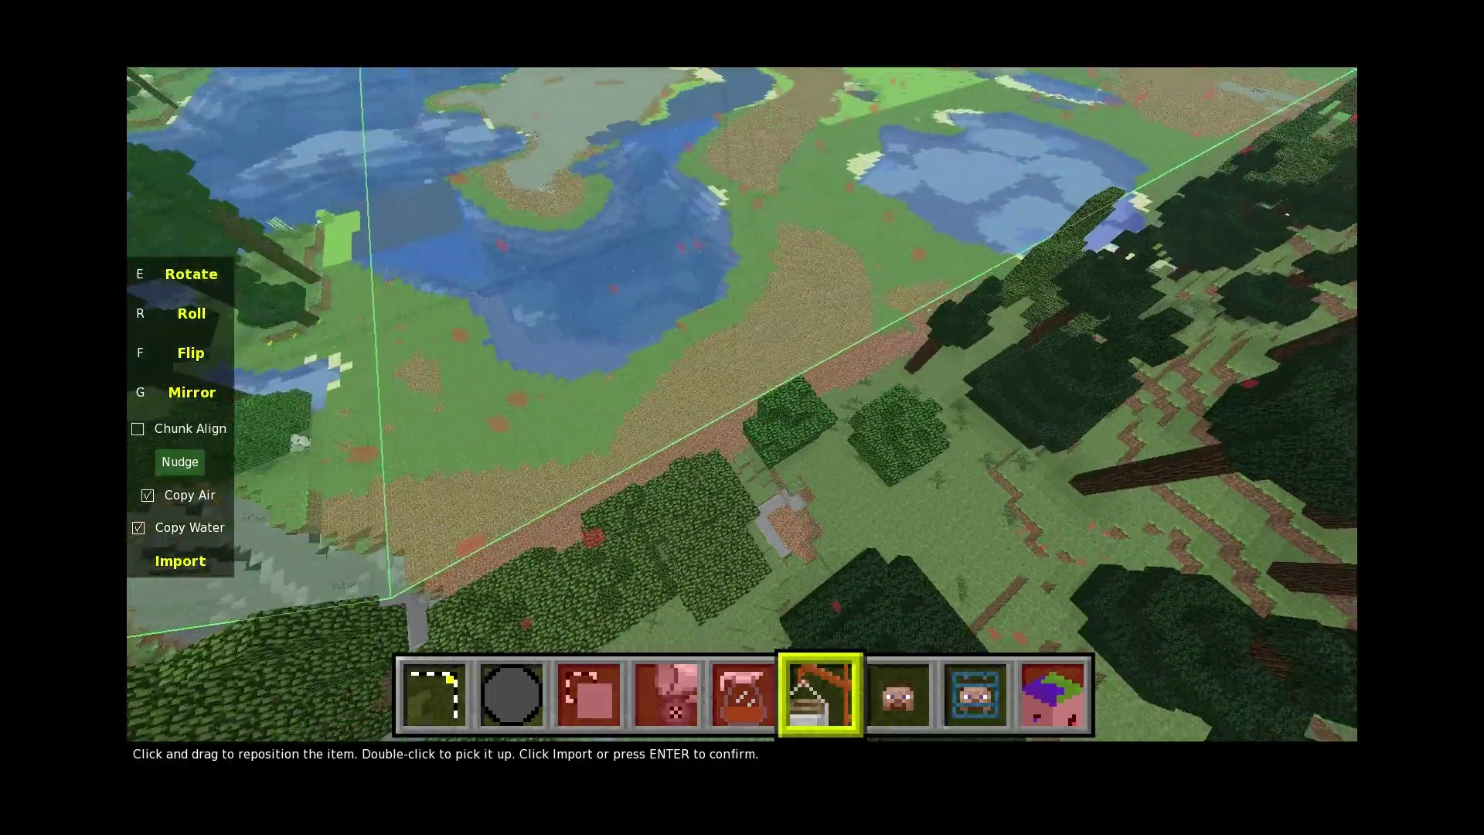
pyautogui.press('w')
pyautogui.press('s')
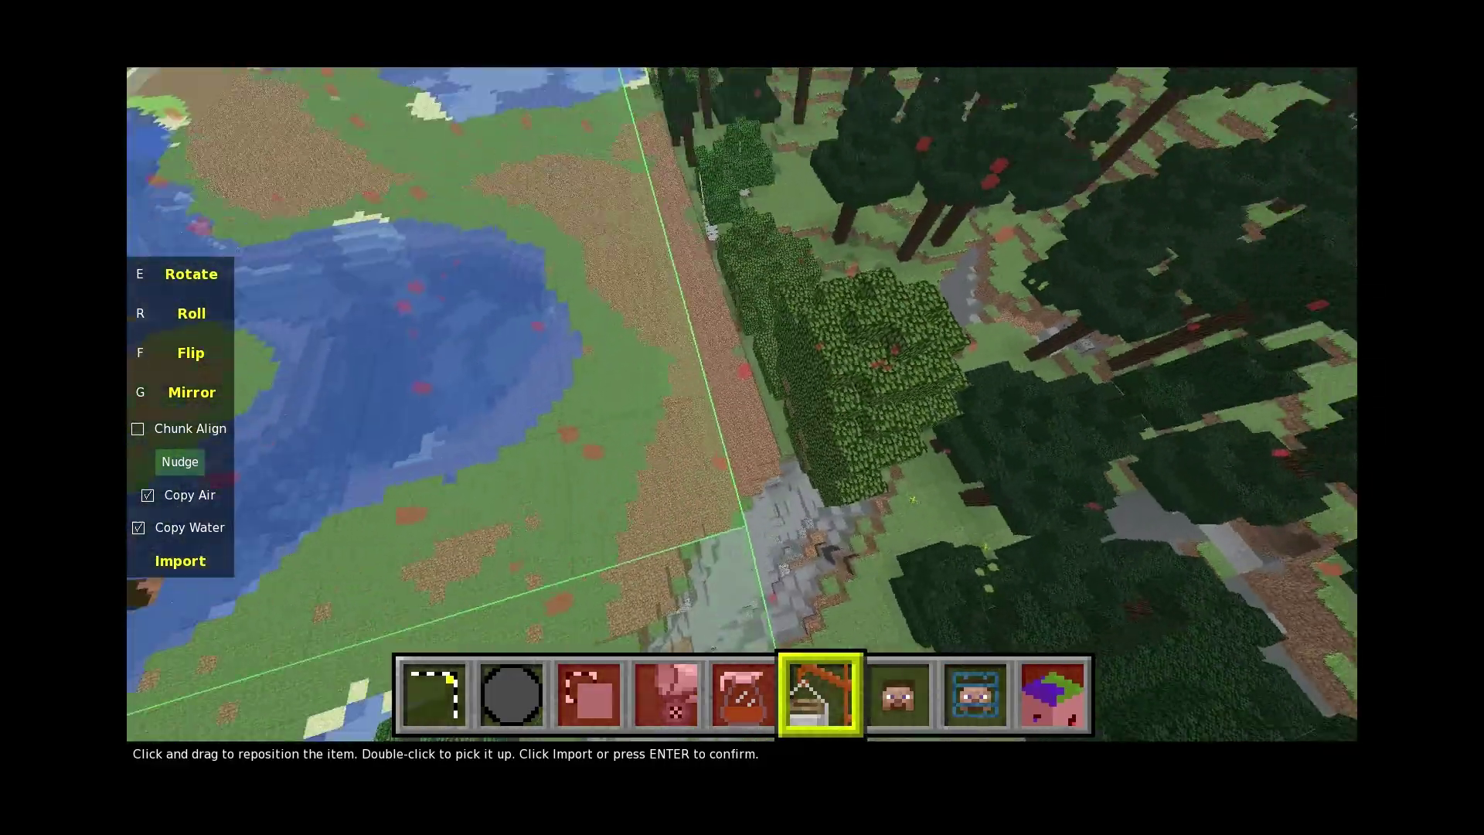
pyautogui.press('w')
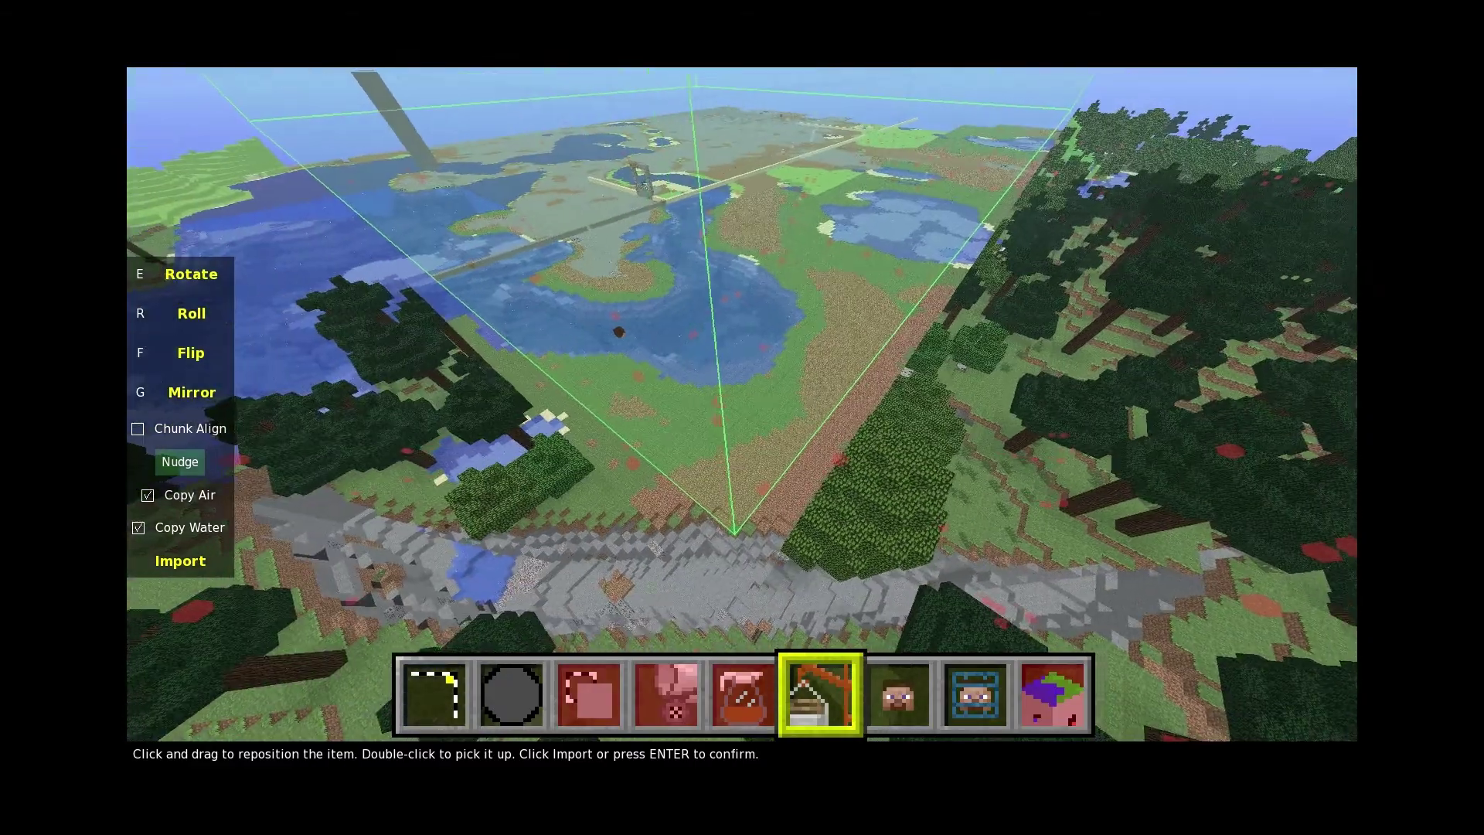
# Nudge the placed import sideways so that its corner extends past the cleared area's edge into the forest.
pyautogui.press('s')
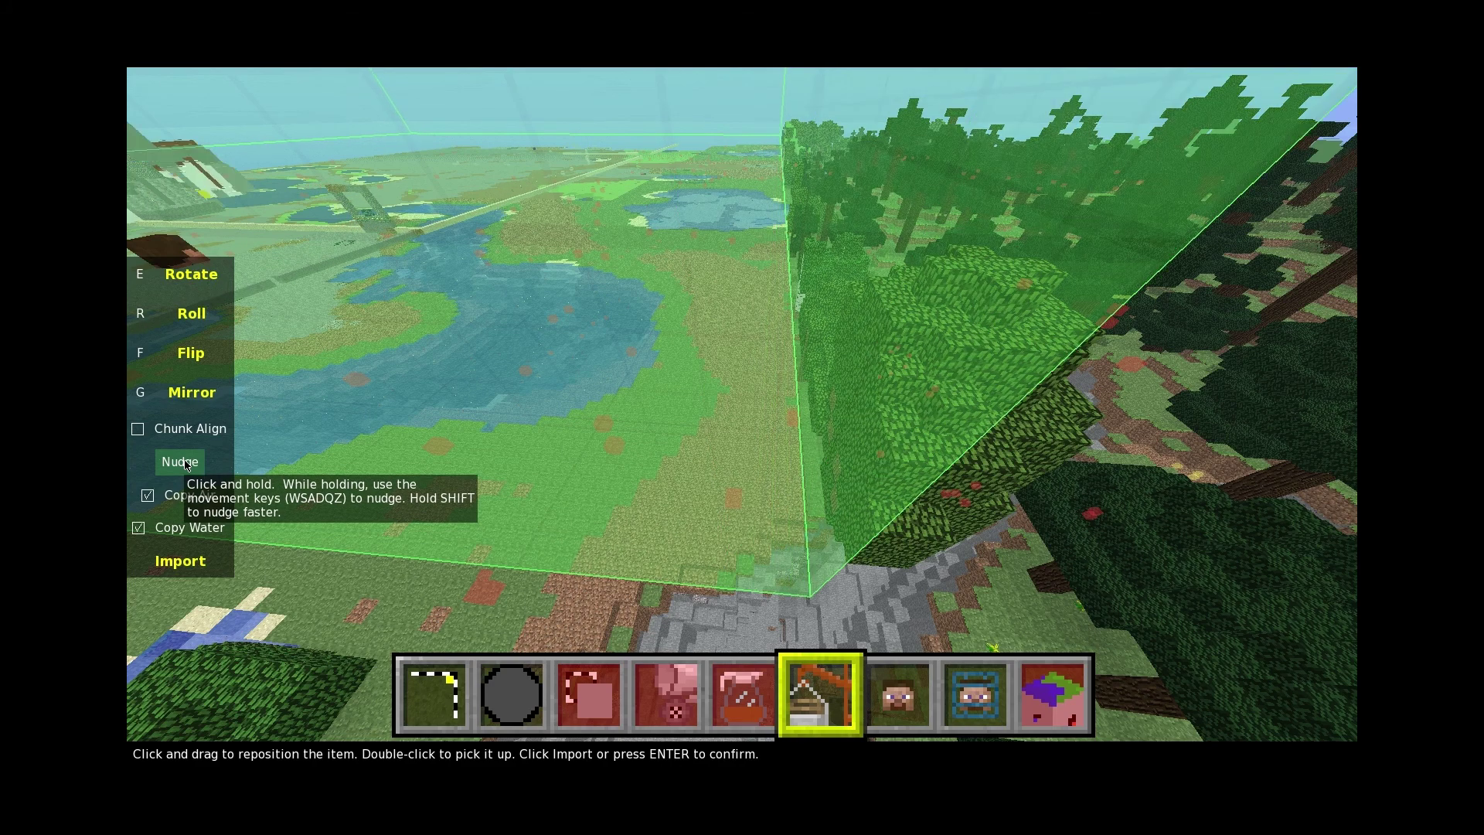
pyautogui.press('d')
pyautogui.press('d')
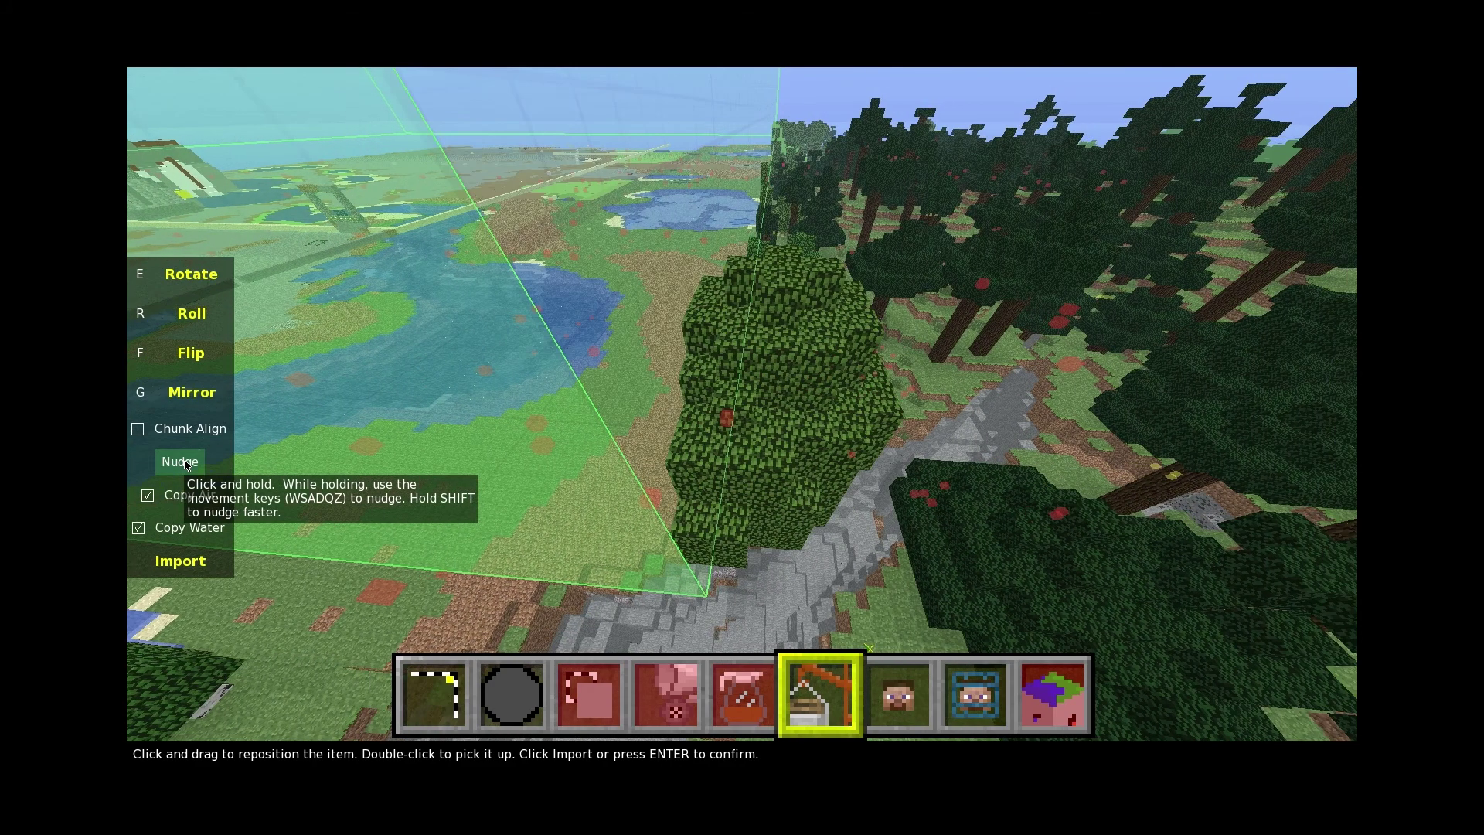
pyautogui.press('a')
pyautogui.press('a')
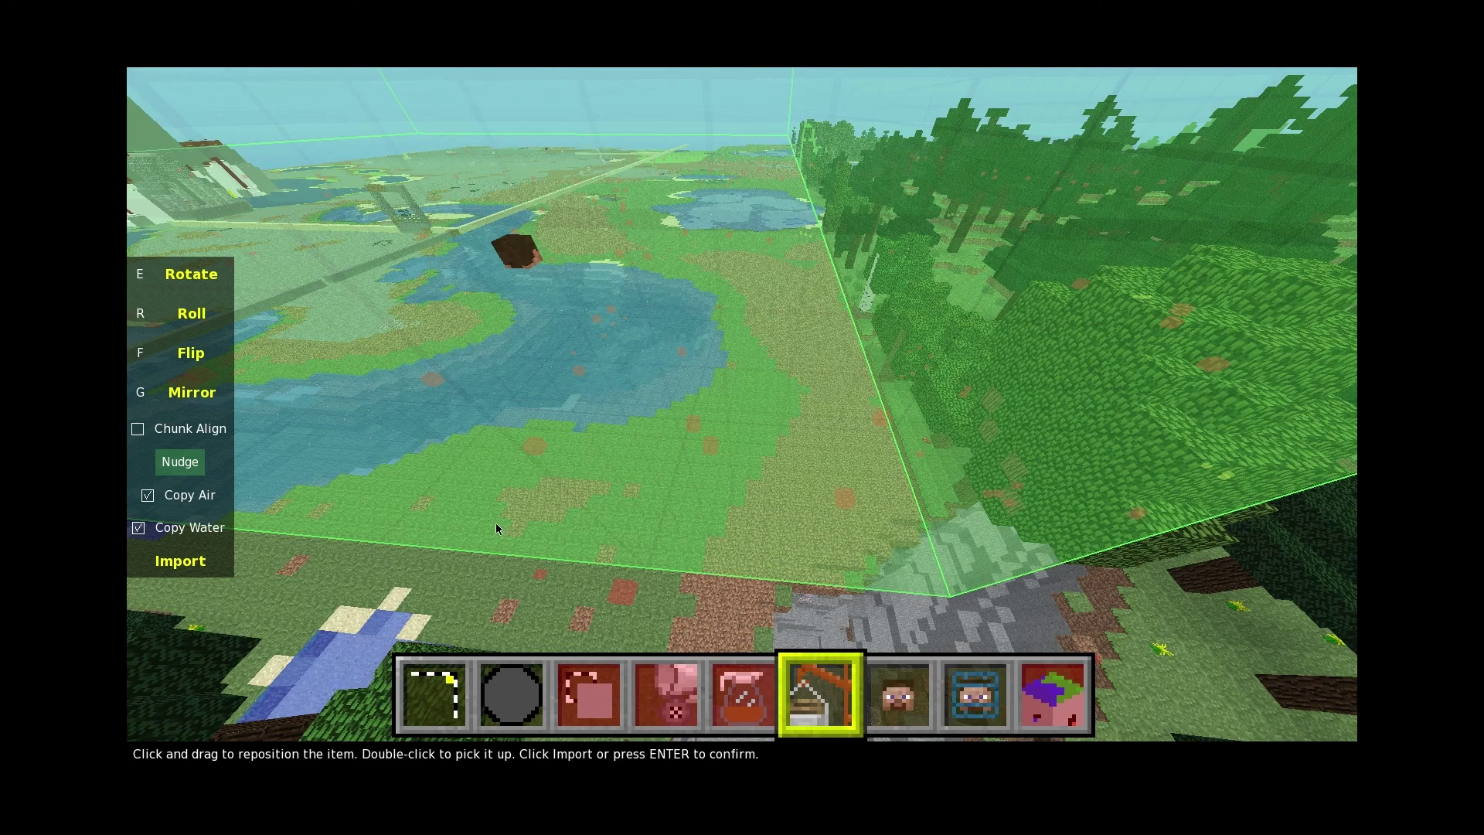
# Nudge the placed import sideways to adjust how its side wall lines up with the edge of the cleared terrain.
pyautogui.rightClick(497, 529)
pyautogui.press('d')
pyautogui.press('a')
pyautogui.press('a')
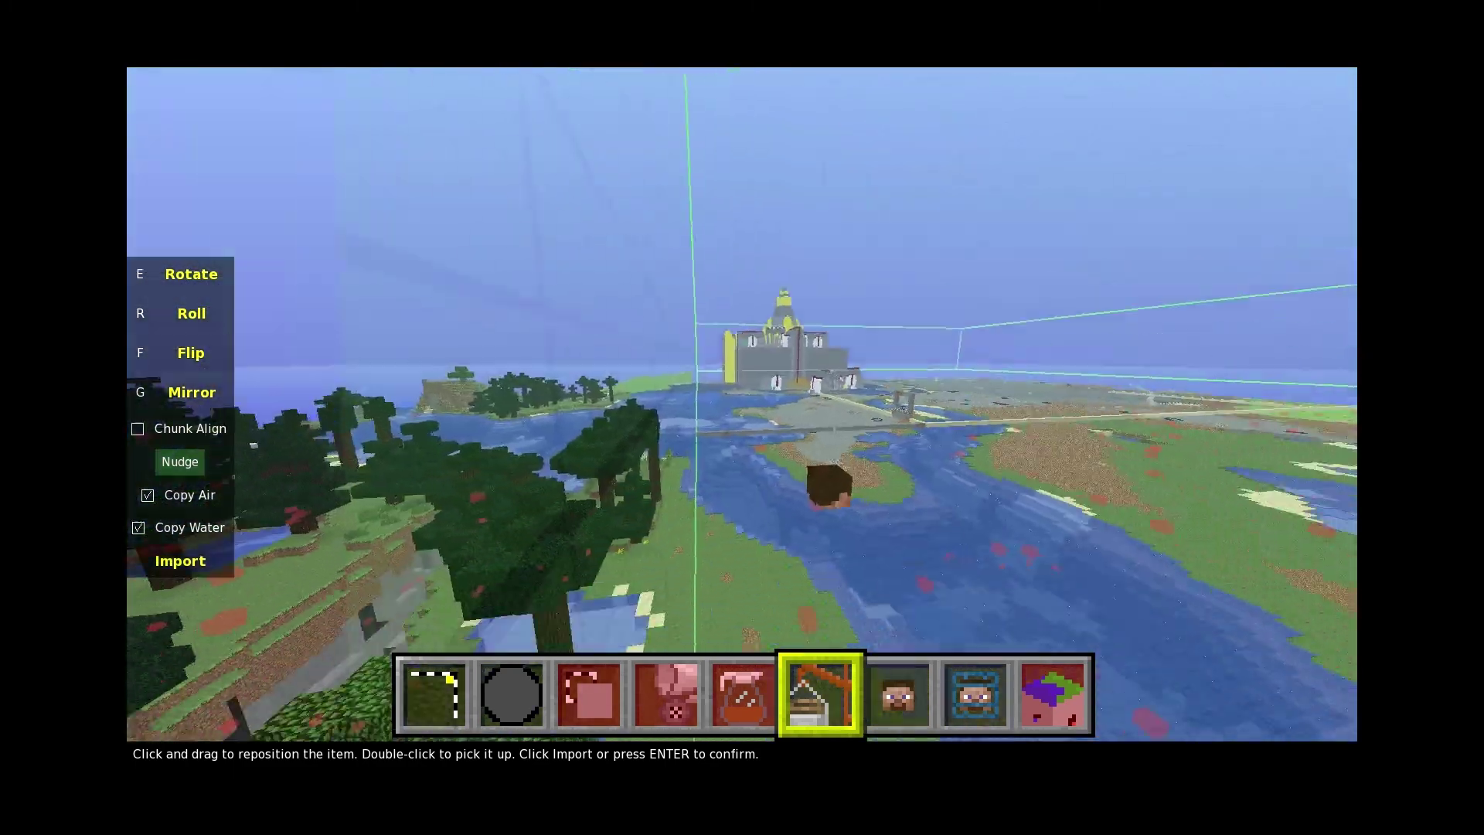
pyautogui.rightClick(590, 533)
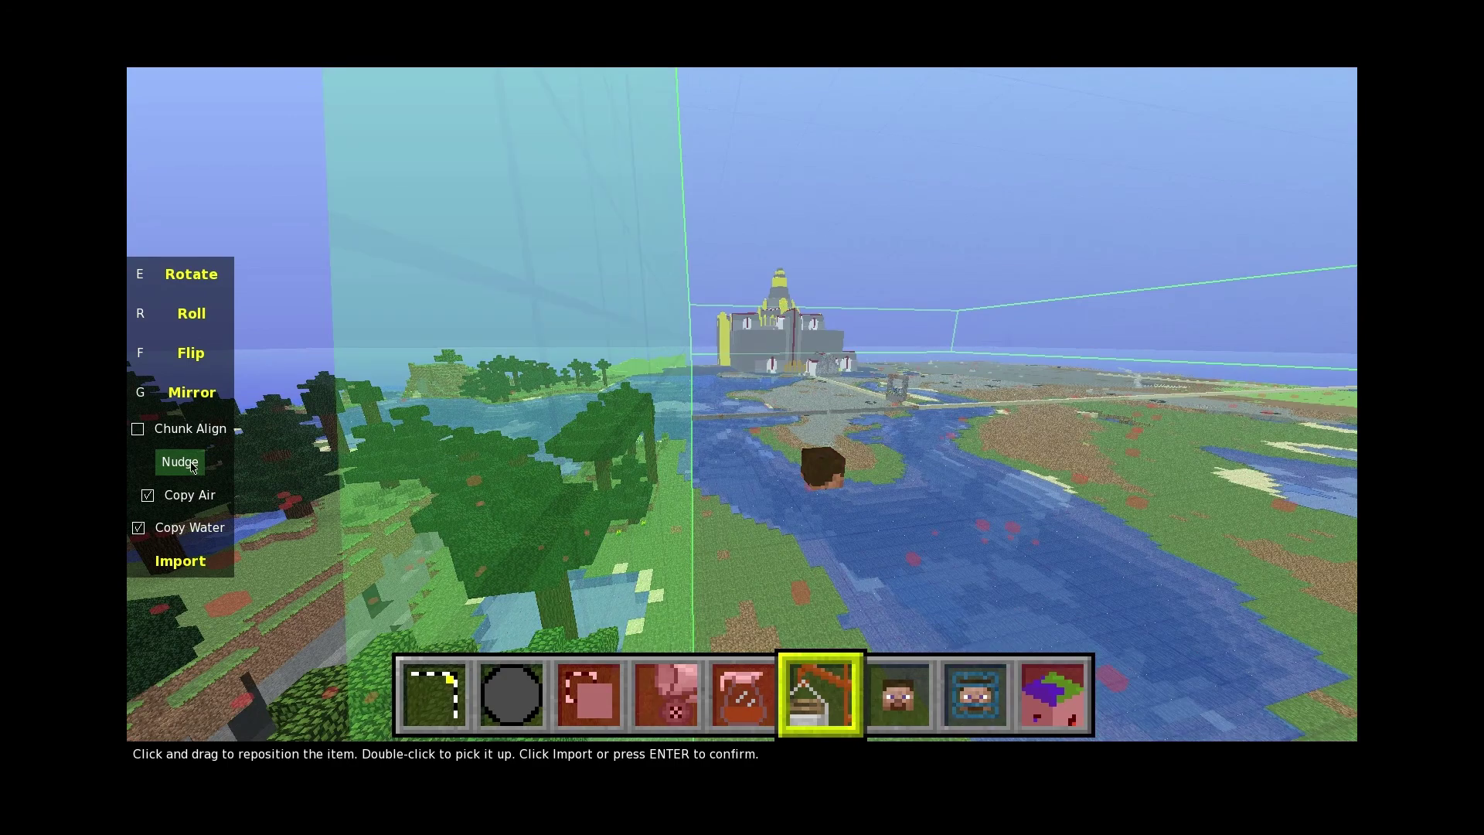
pyautogui.press('a')
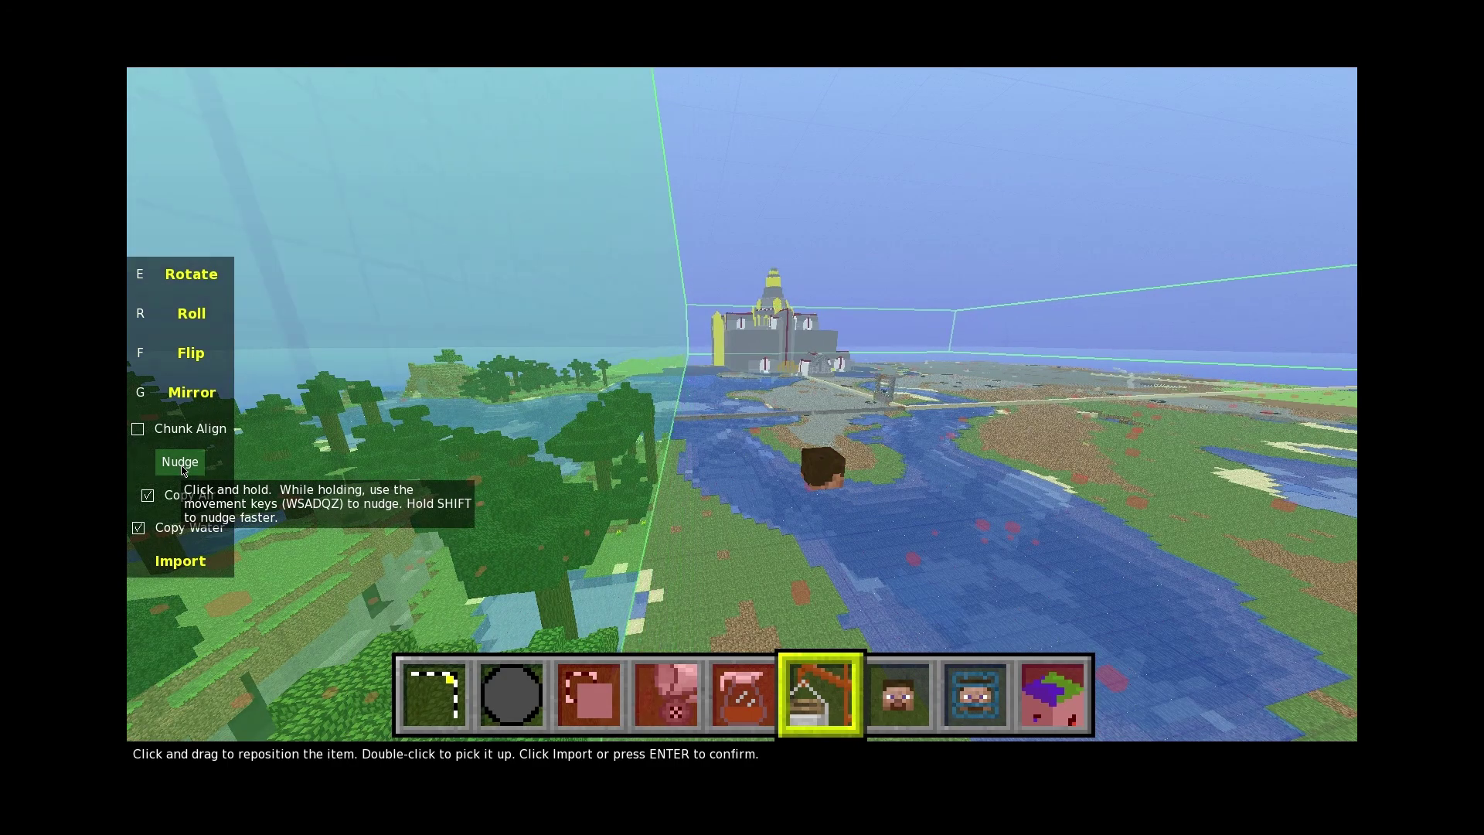
pyautogui.press('d')
pyautogui.press('w')
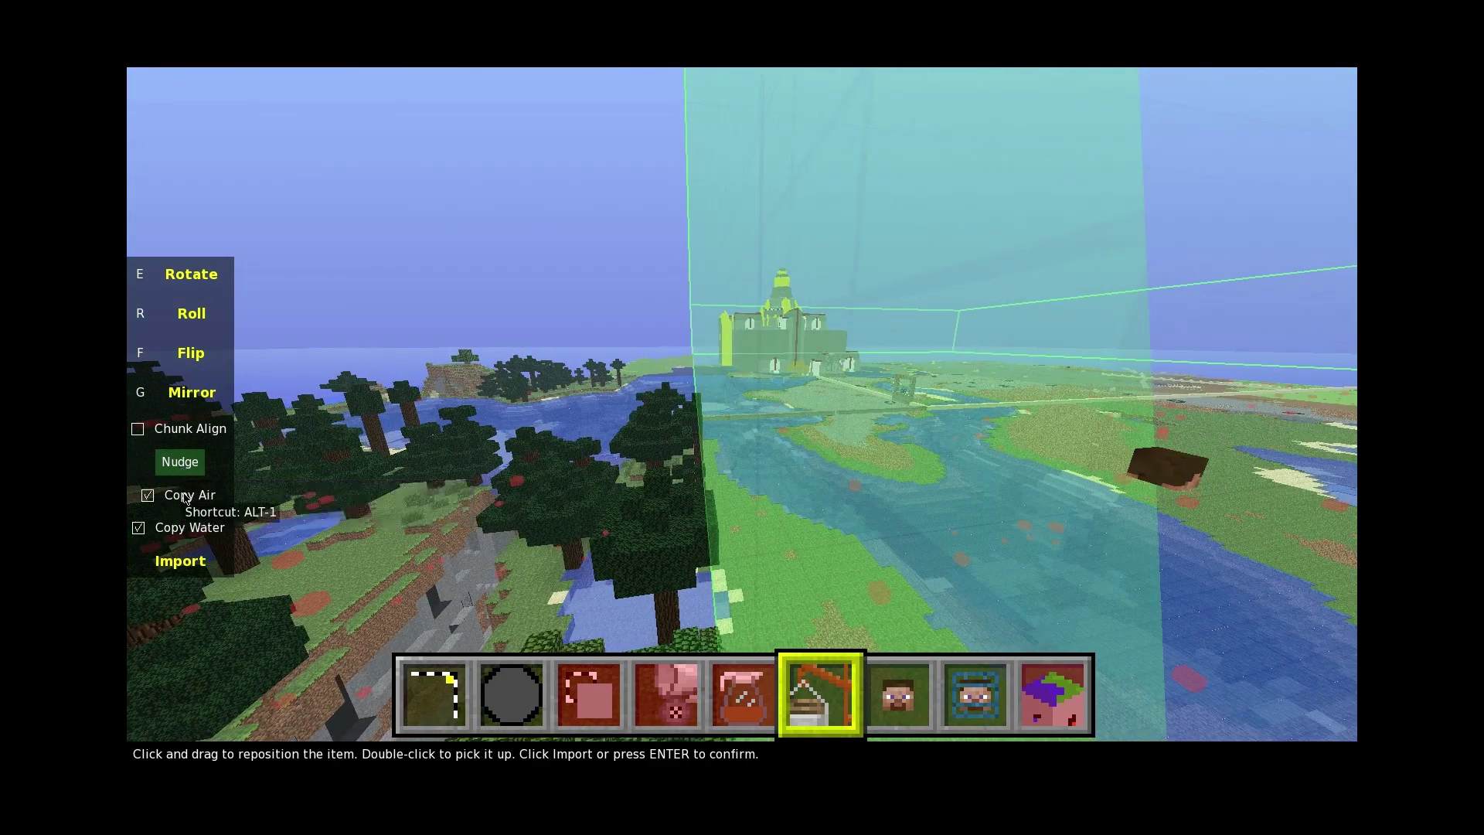
# Check the import's placement along its full length and confirm the import into the world.
pyautogui.press('s')
pyautogui.press('w')
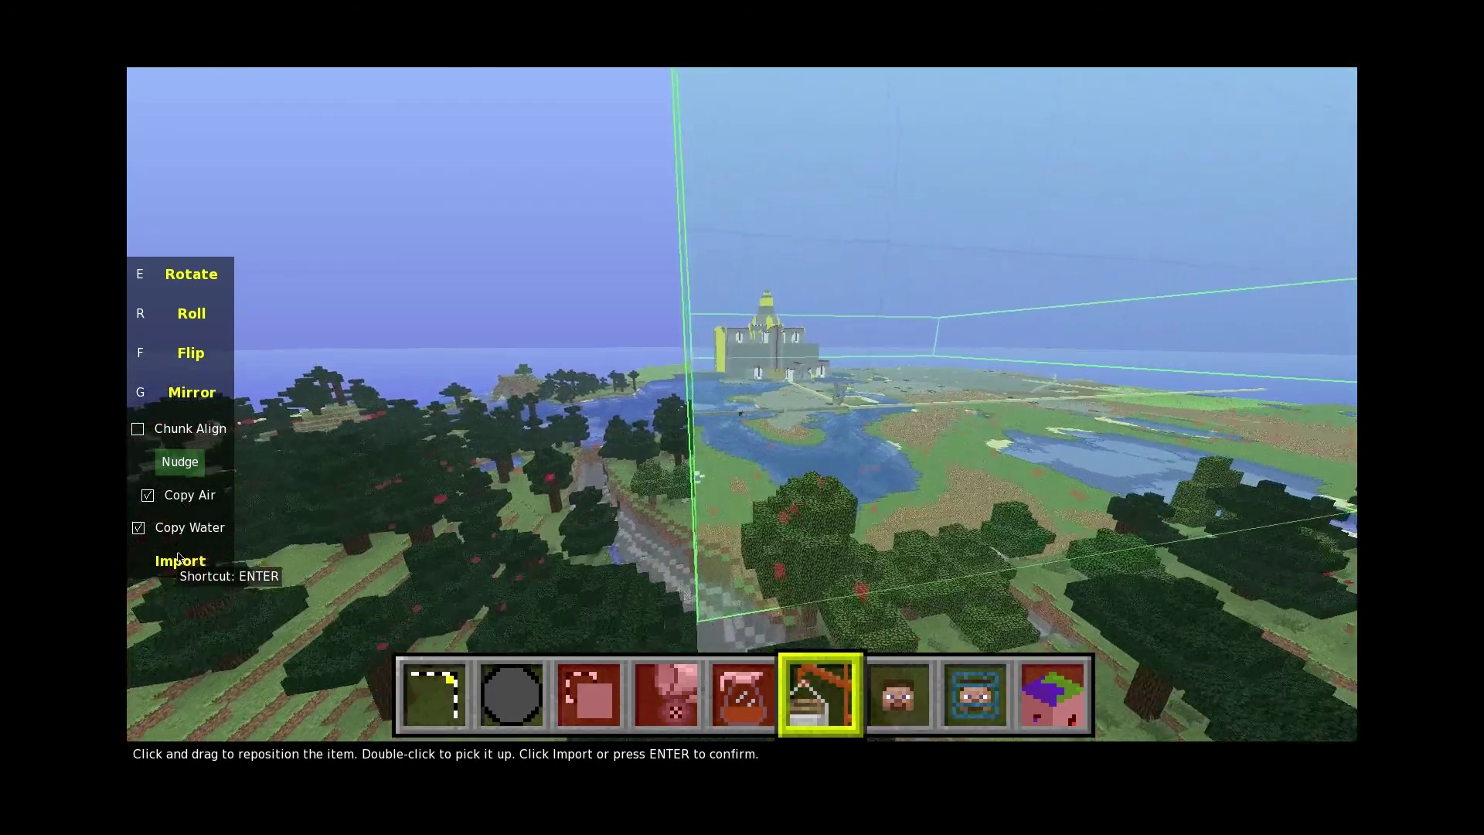
pyautogui.press('w')
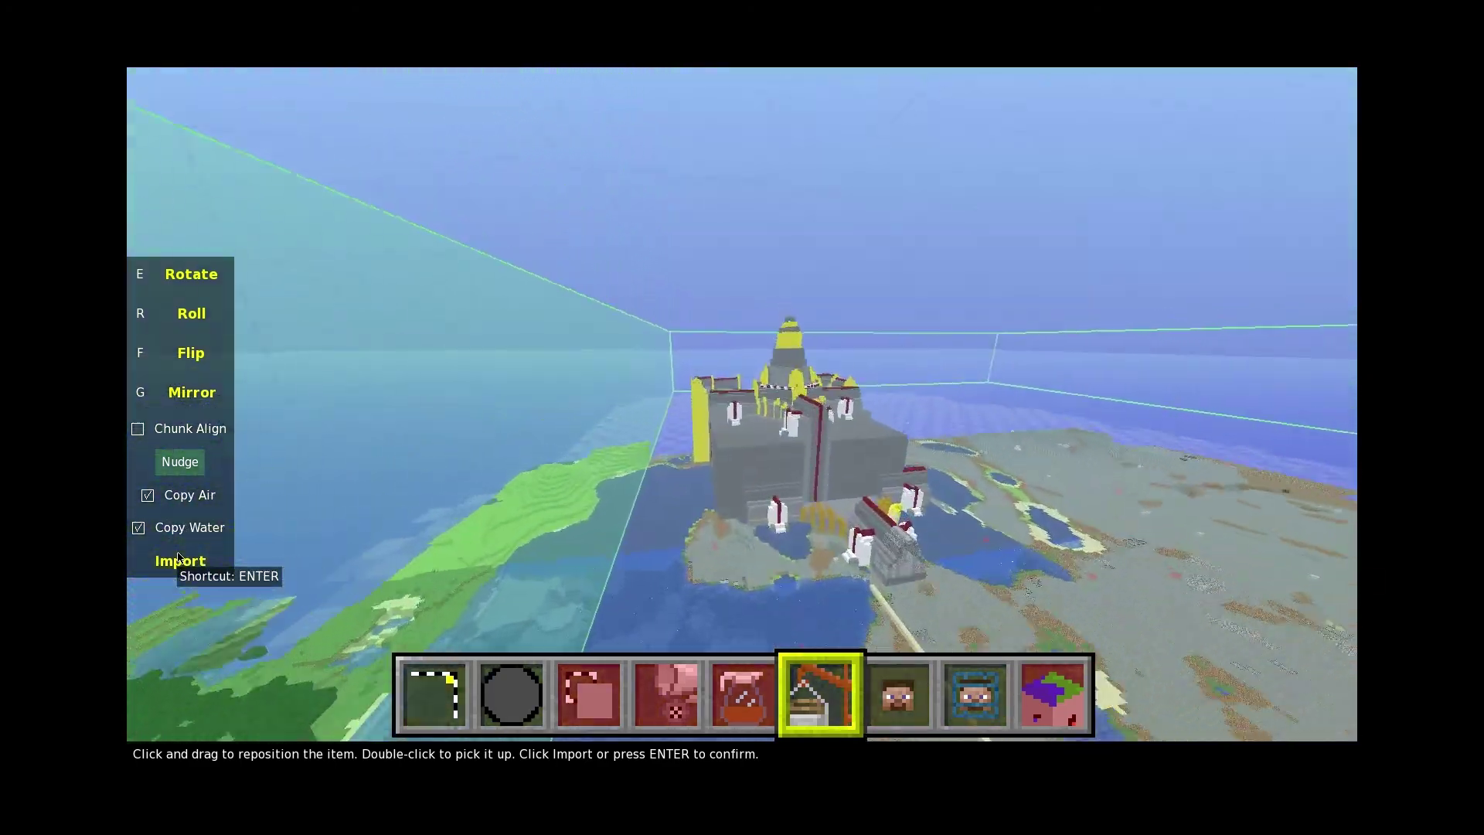
pyautogui.press('space')
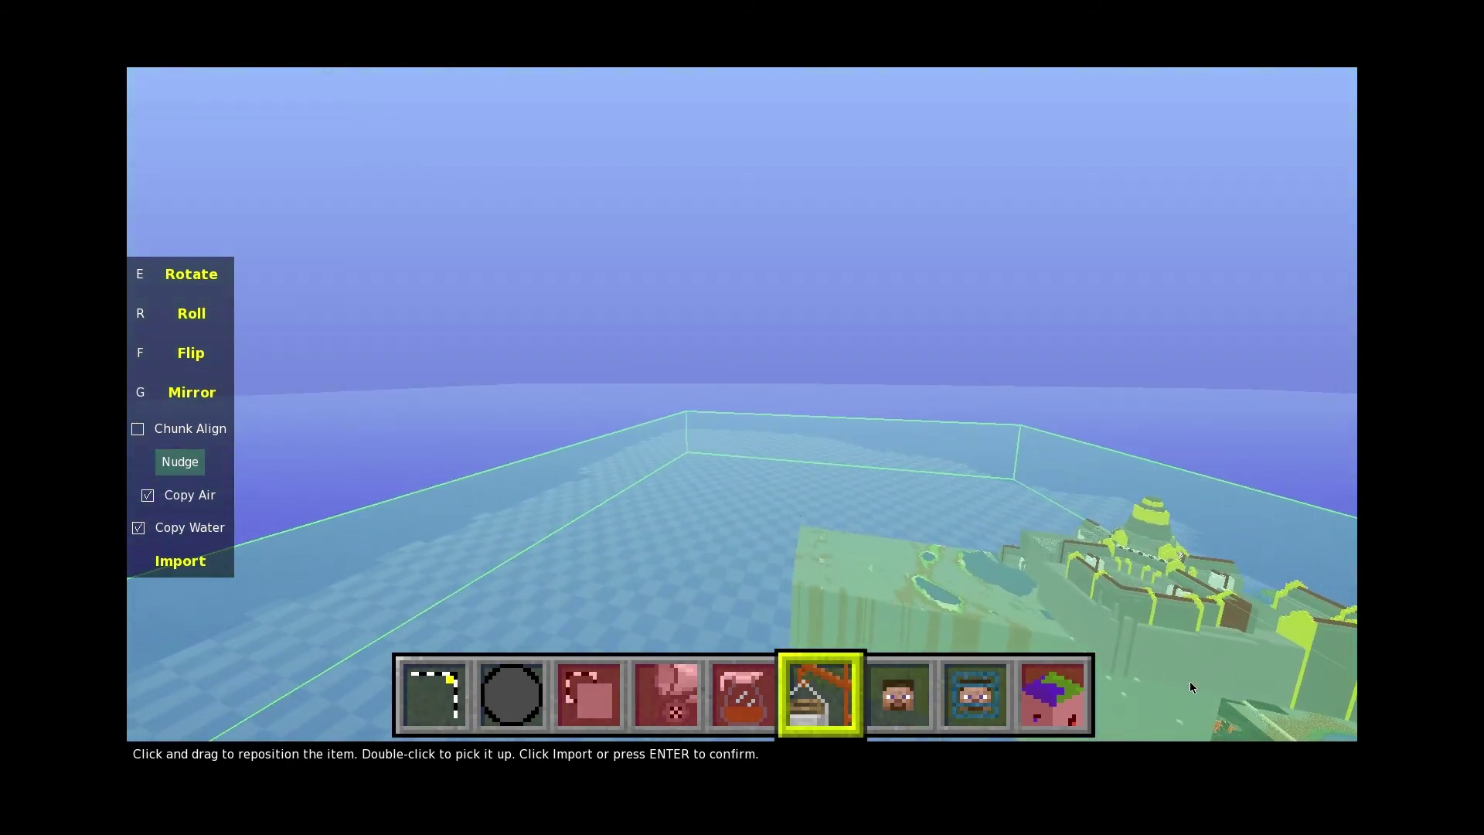
pyautogui.press('Return')
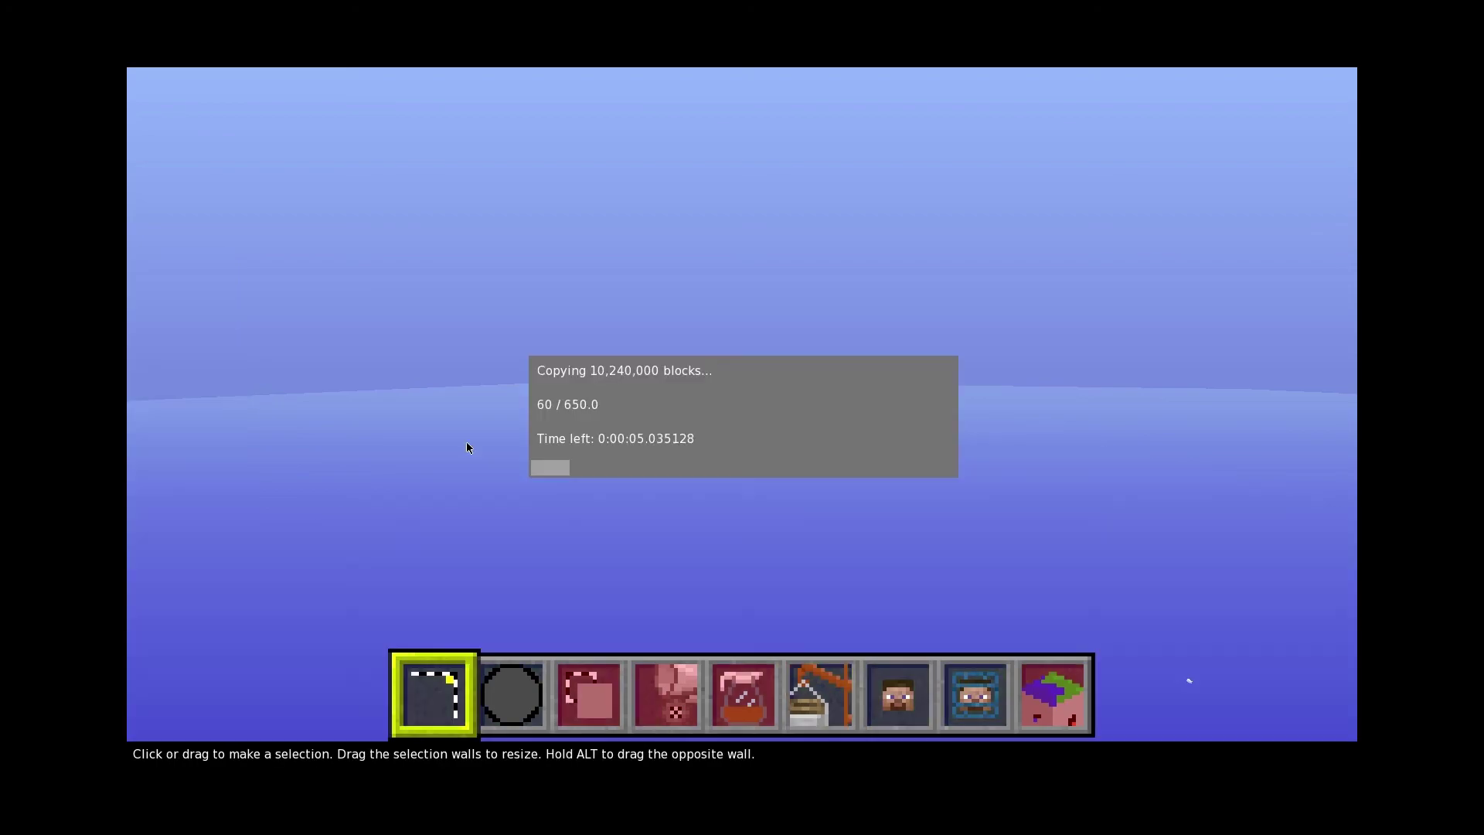
# Examine the imported build from above, its outer ground edges, and the temple front with the stone-slab plaza.
pyautogui.press('space')
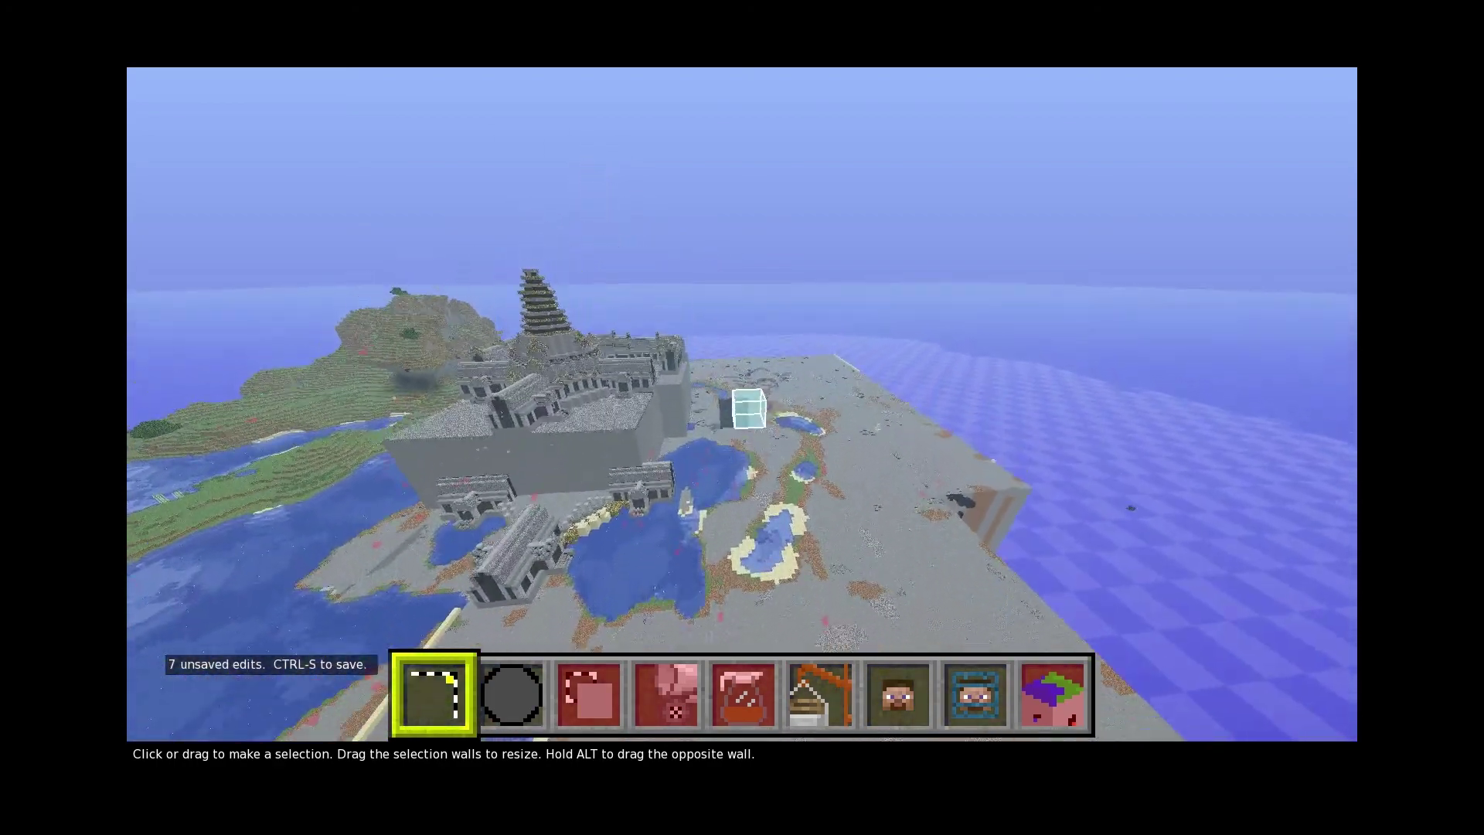
pyautogui.press('w')
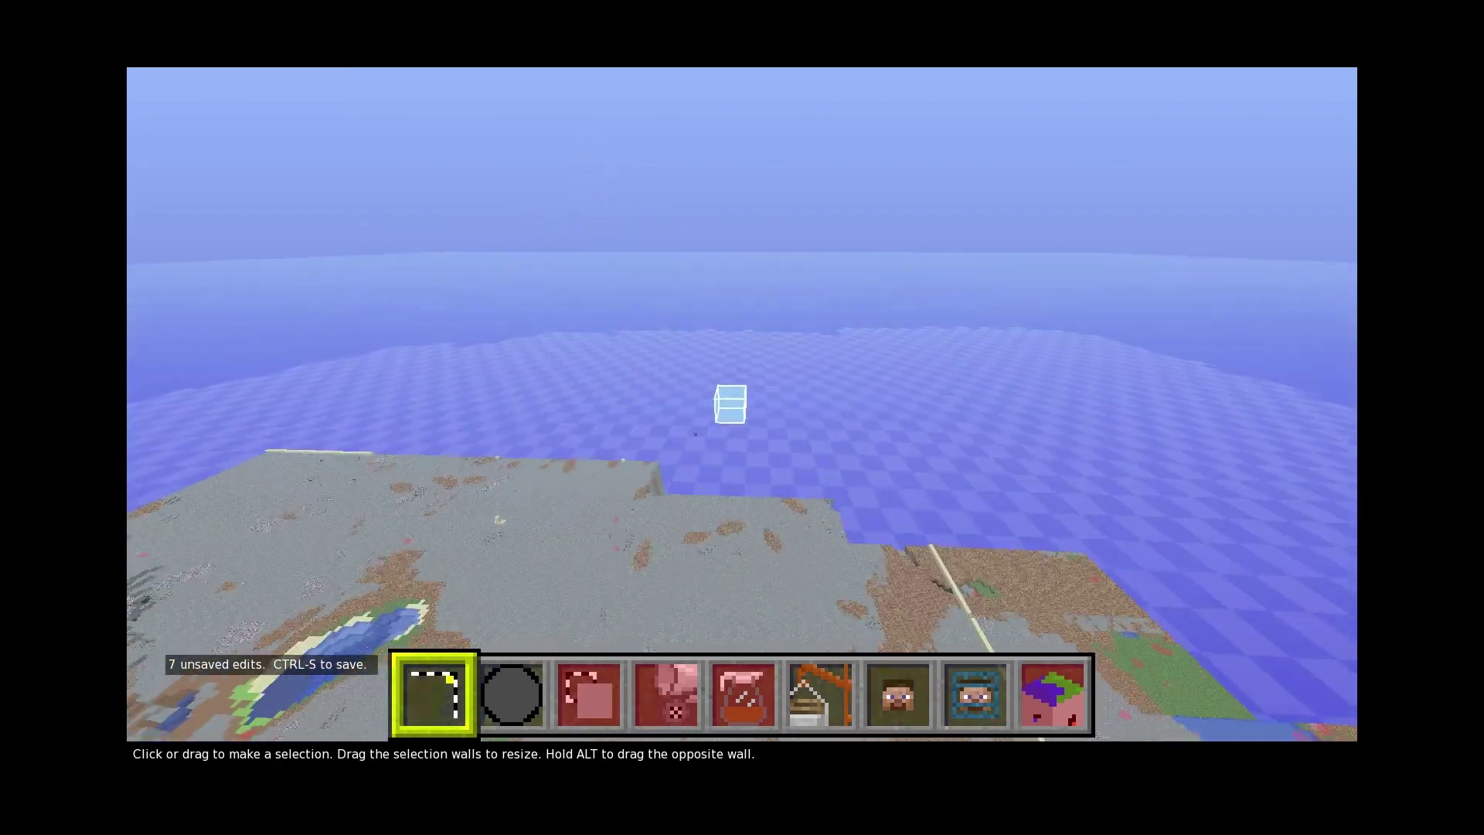
pyautogui.press('w')
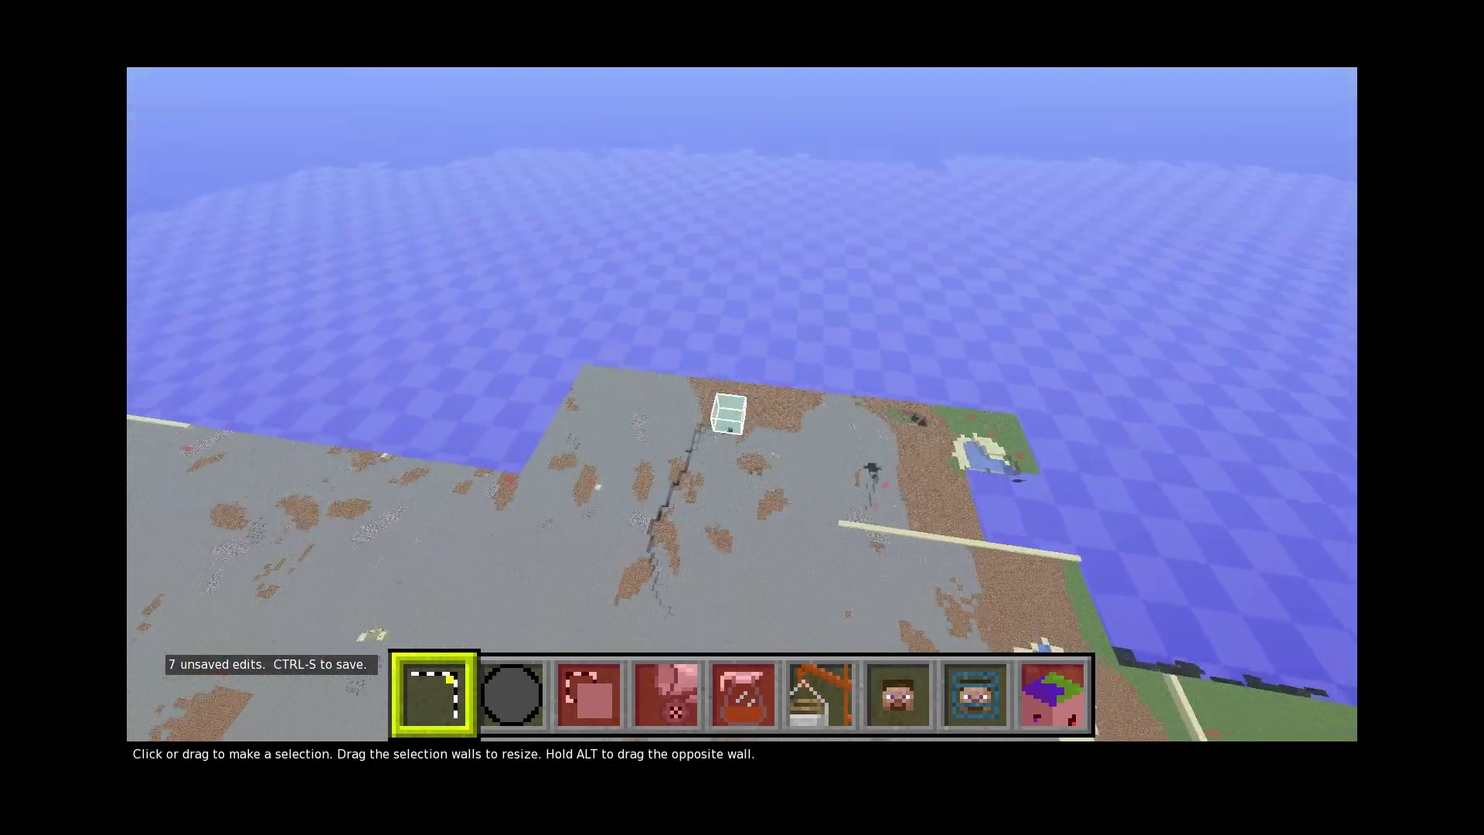
pyautogui.press('w')
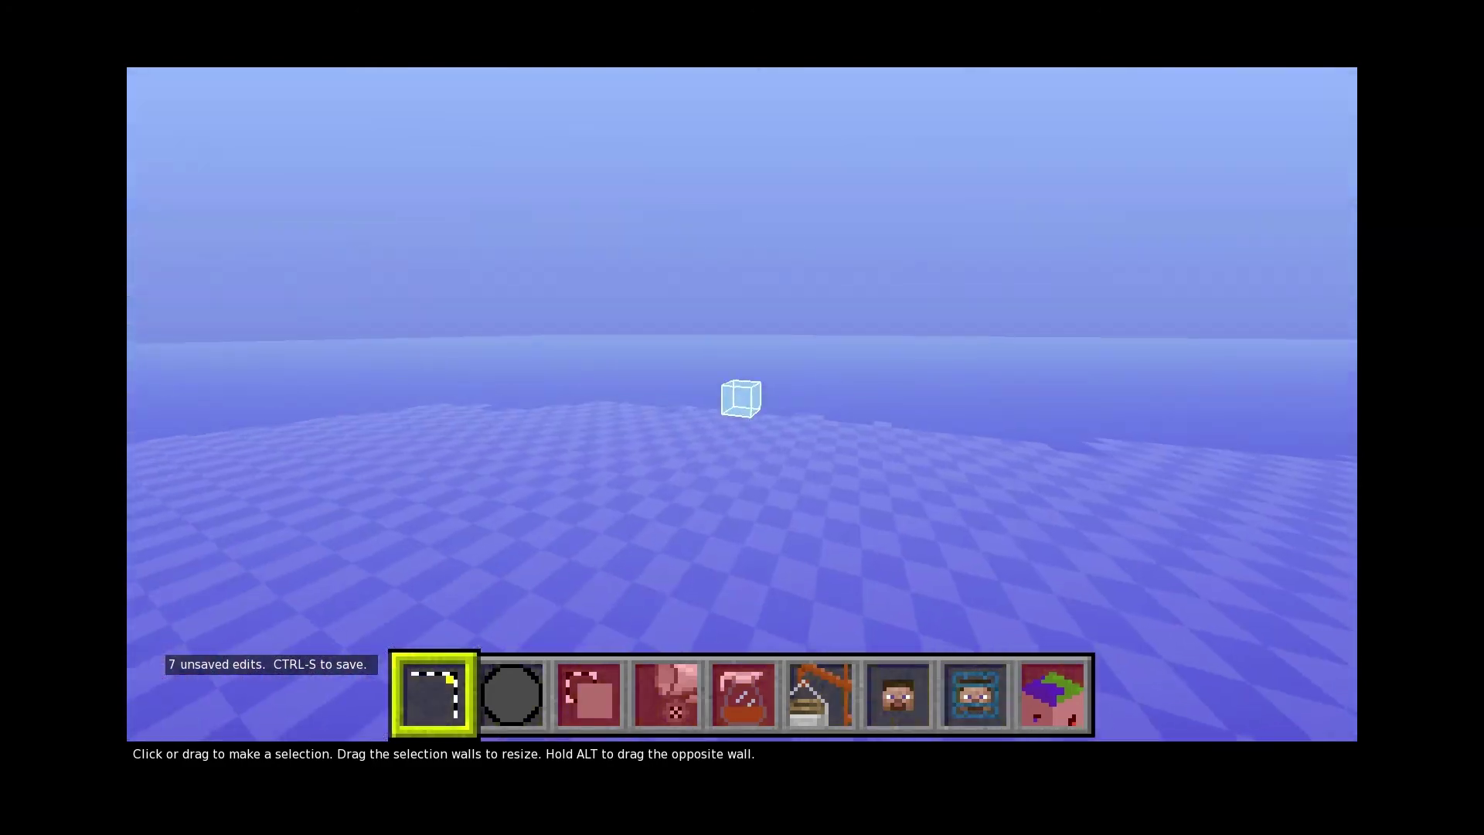
pyautogui.press('s')
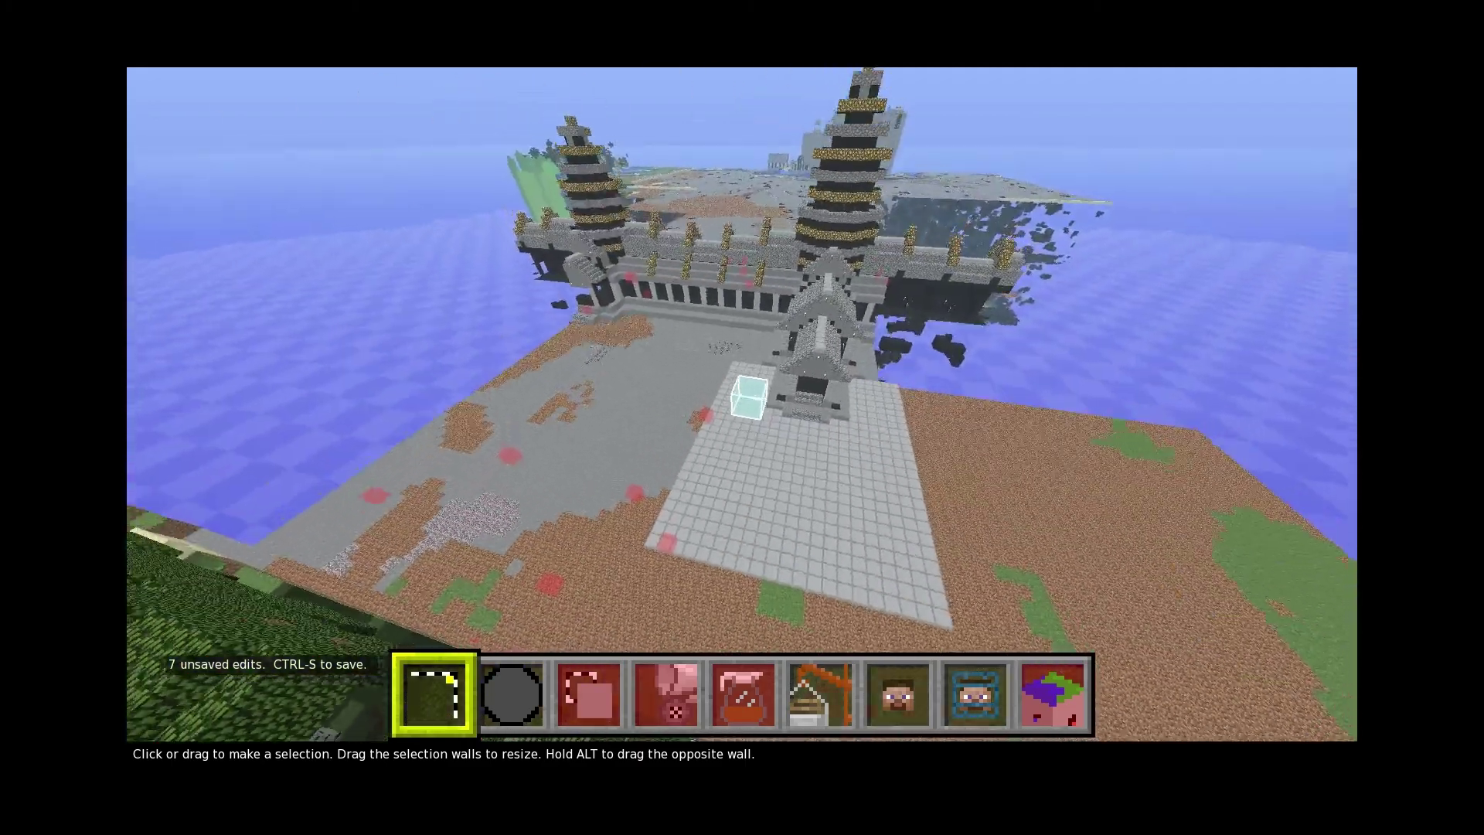
pyautogui.press('w')
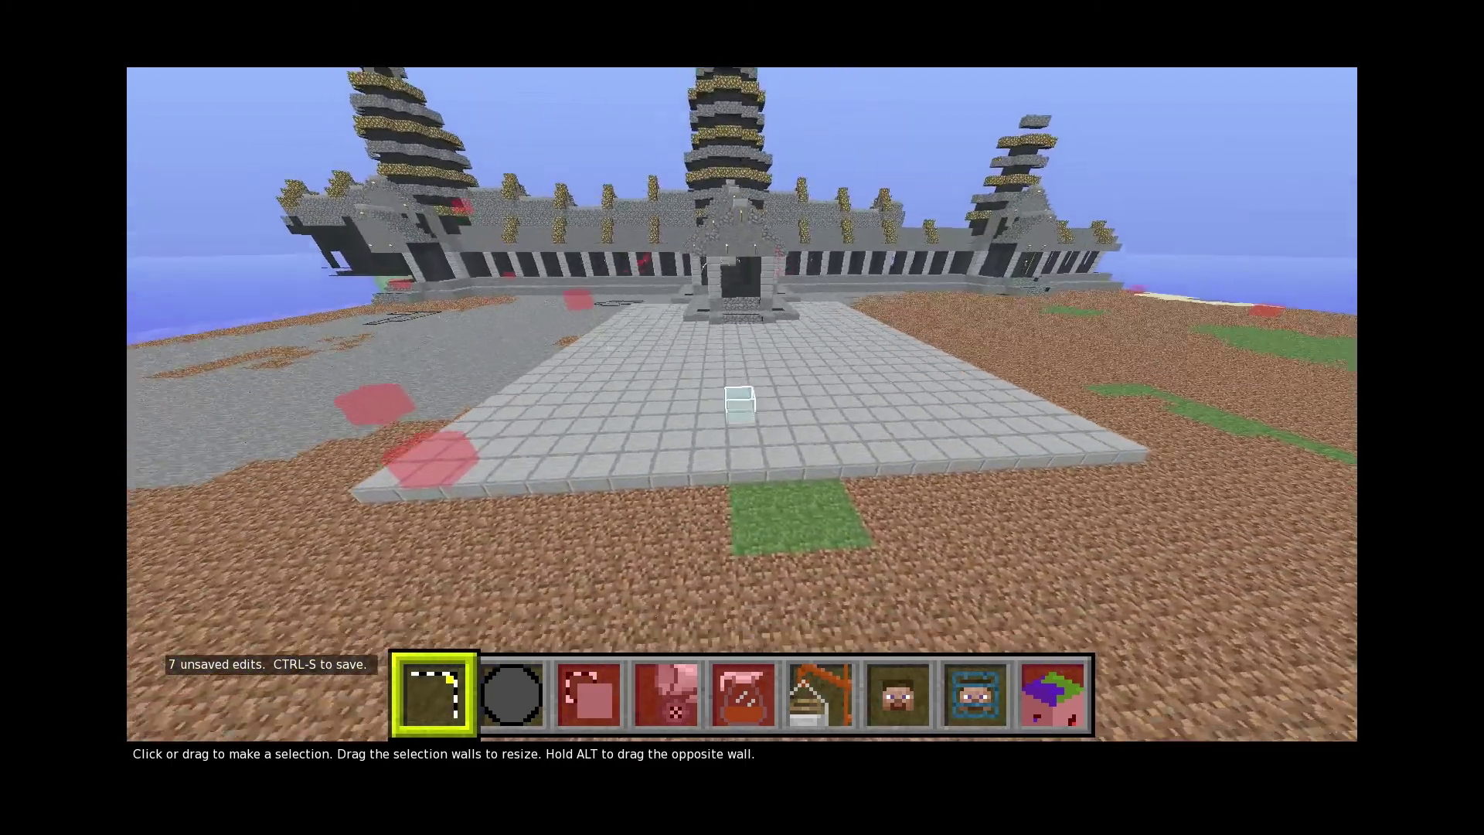
pyautogui.press('d')
pyautogui.press('w')
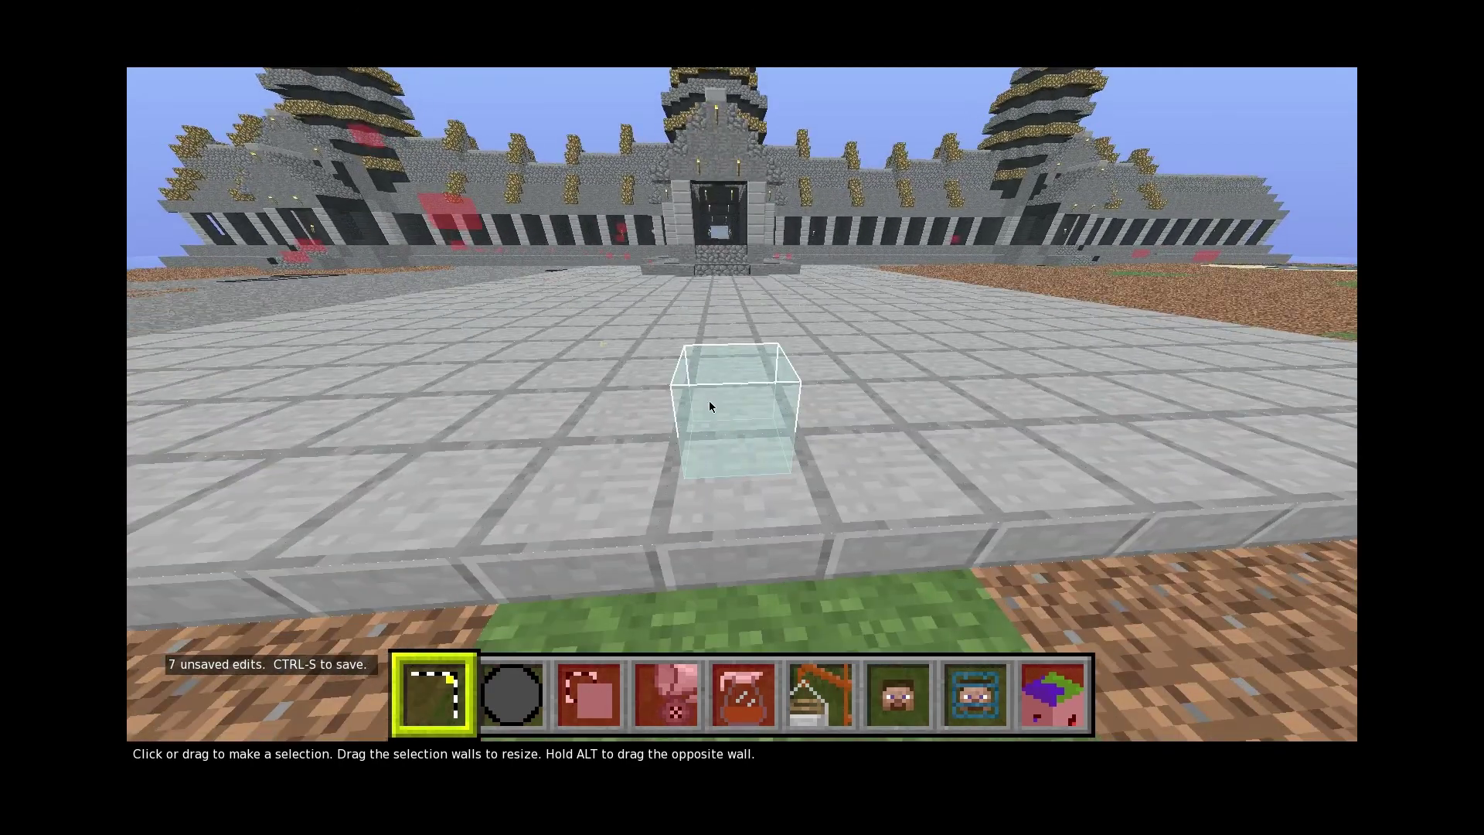
# Set the spawn position on a stone block on the grass patch at the plaza's front edge, facing the temple entrance.
pyautogui.press('s')
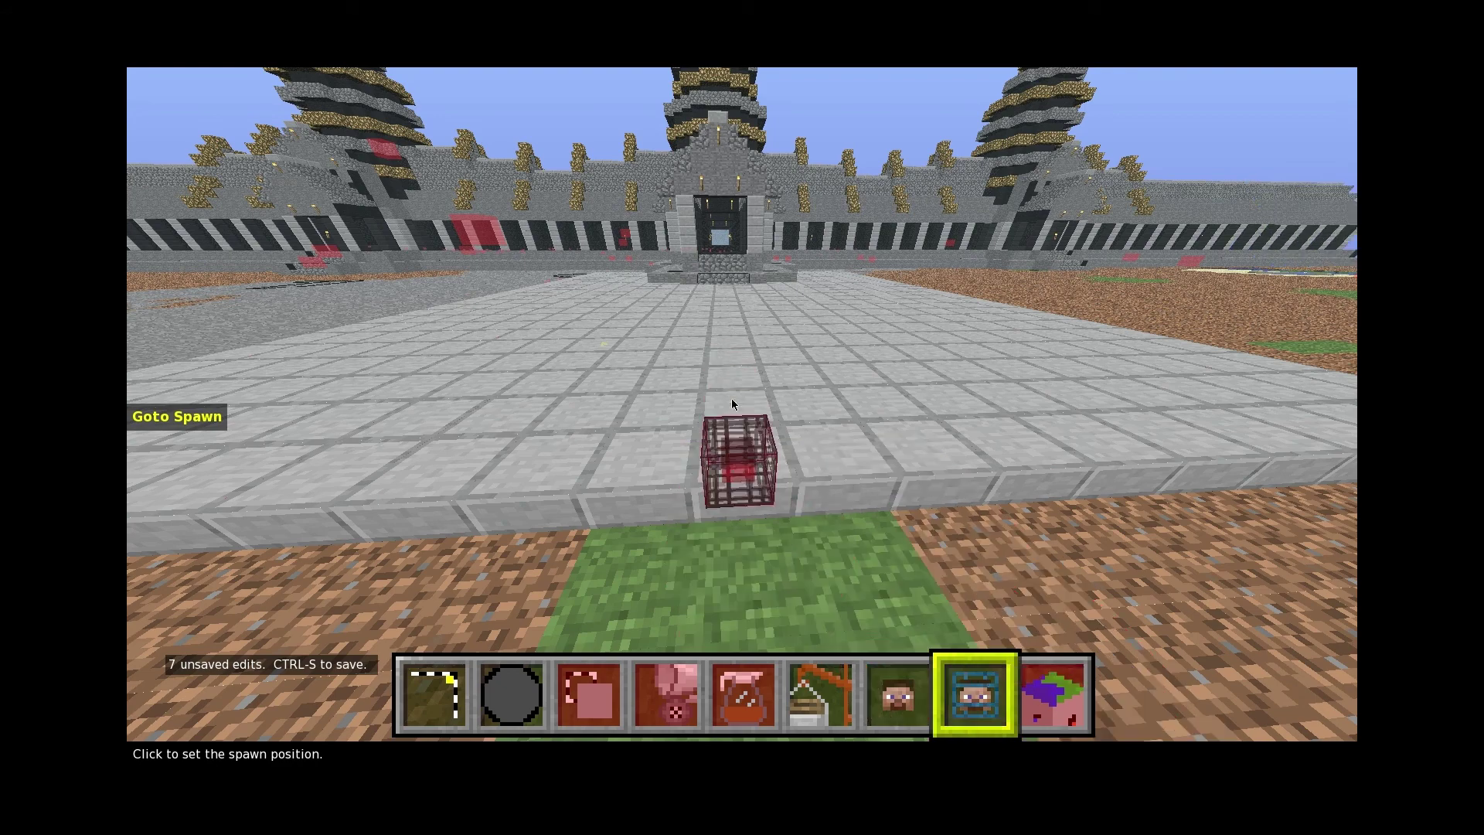
pyautogui.moveTo(734, 543); pyautogui.dragTo(742, 404, button='right')
pyautogui.moveTo(750, 223); pyautogui.dragTo(749, 417, button='right')
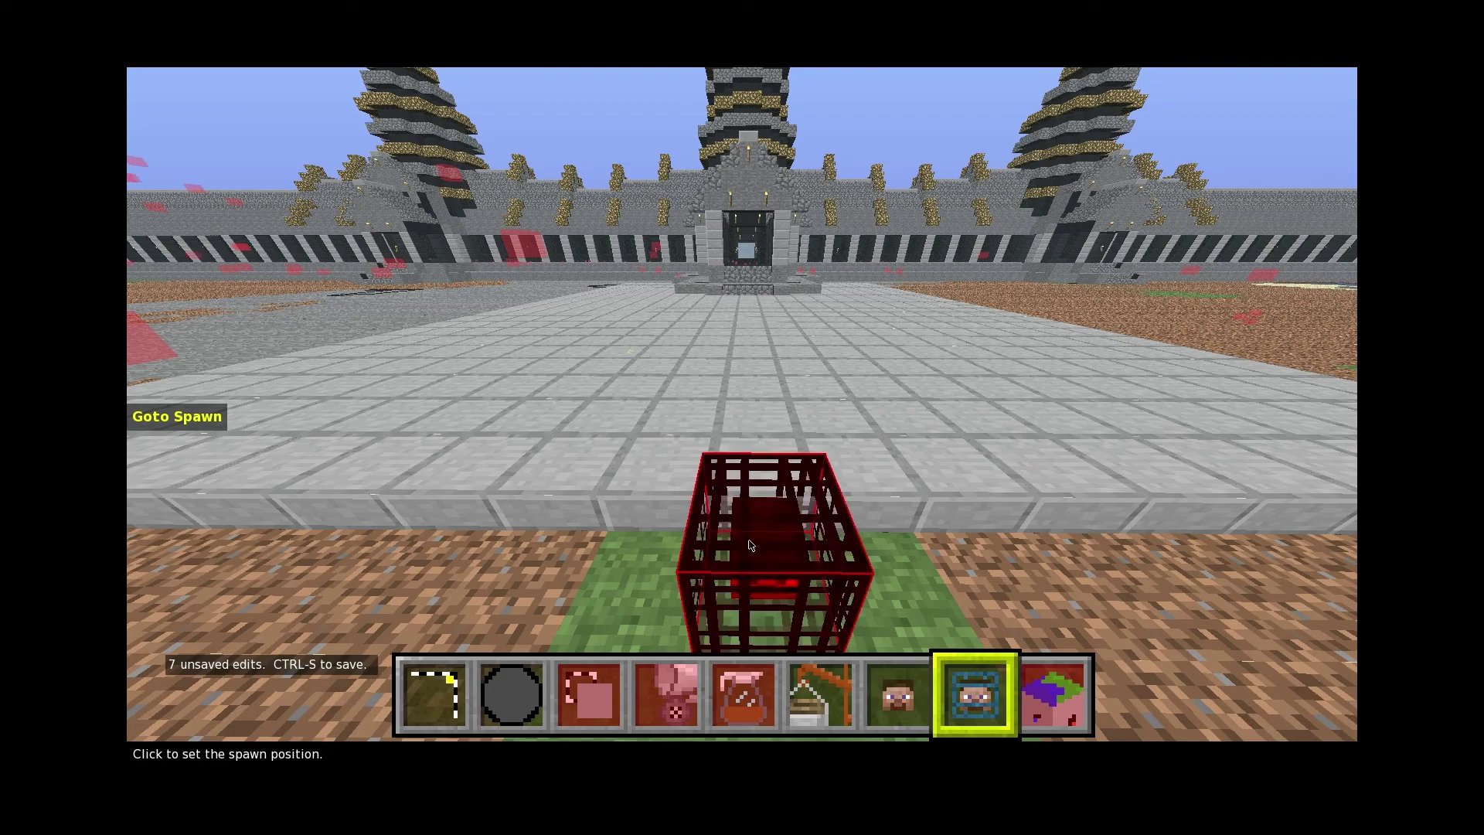
pyautogui.press('s')
pyautogui.press('w')
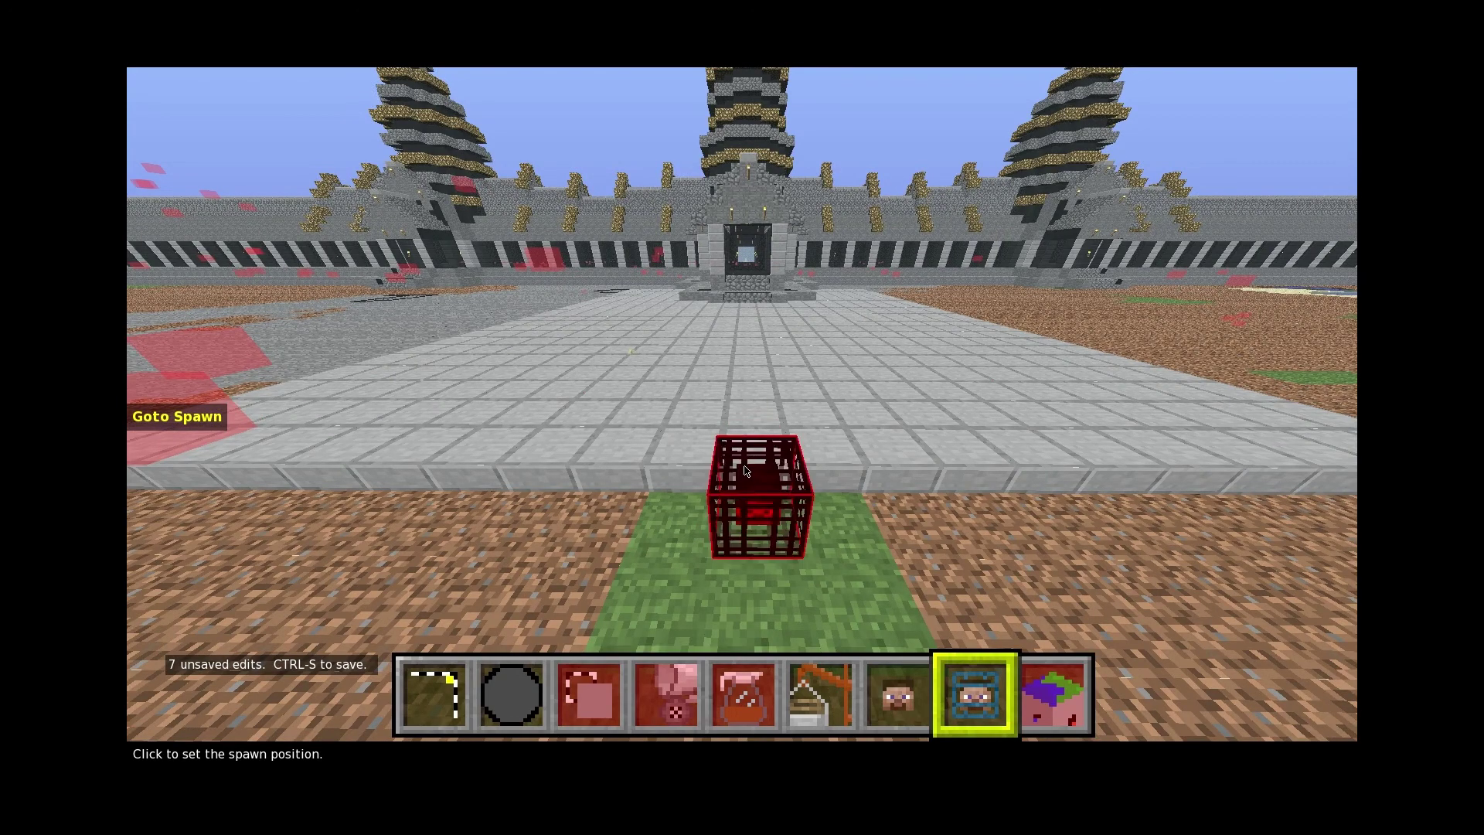
pyautogui.click(746, 486)
pyautogui.click(897, 454)
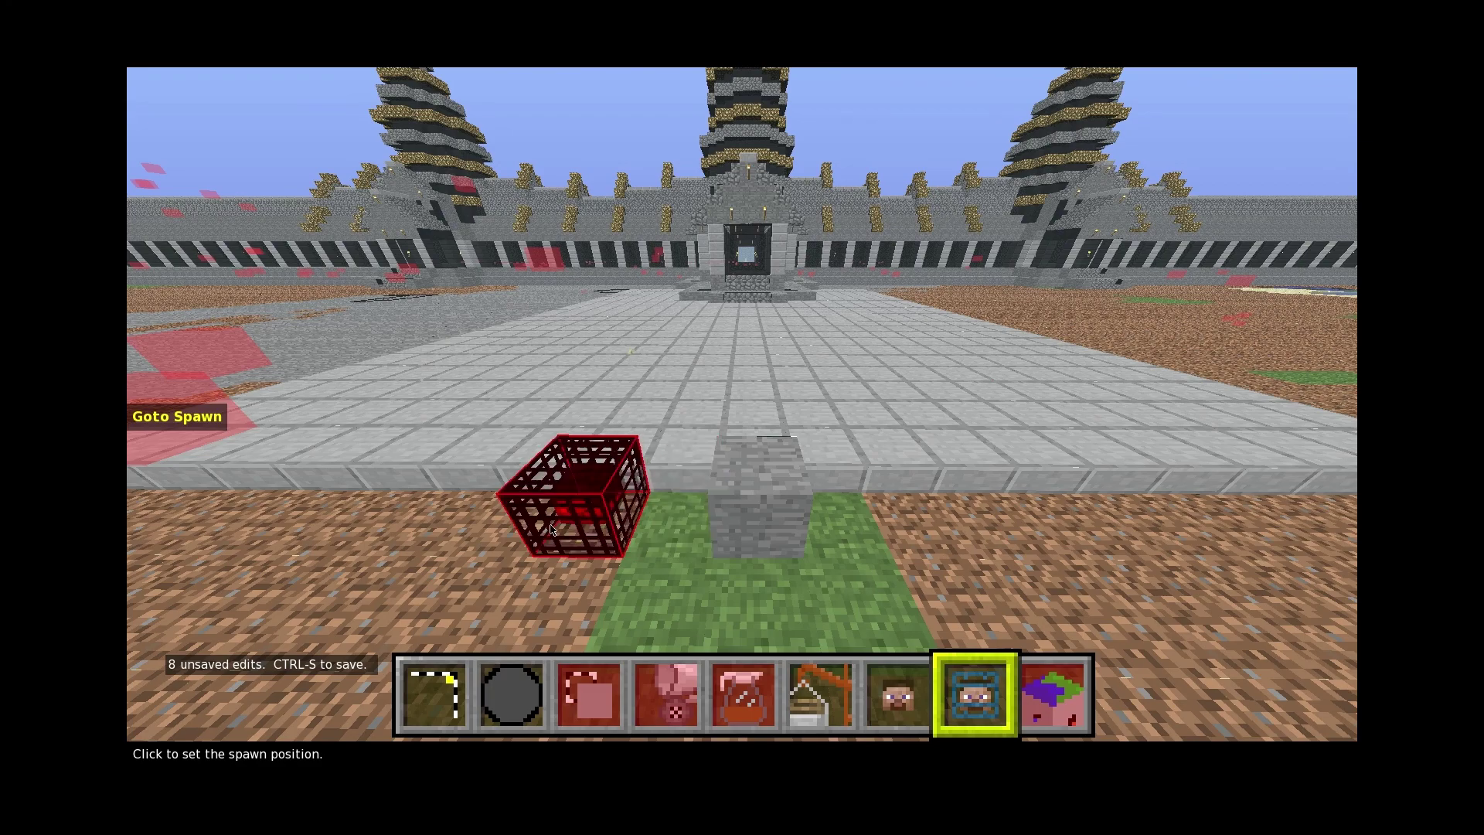
pyautogui.click(737, 562)
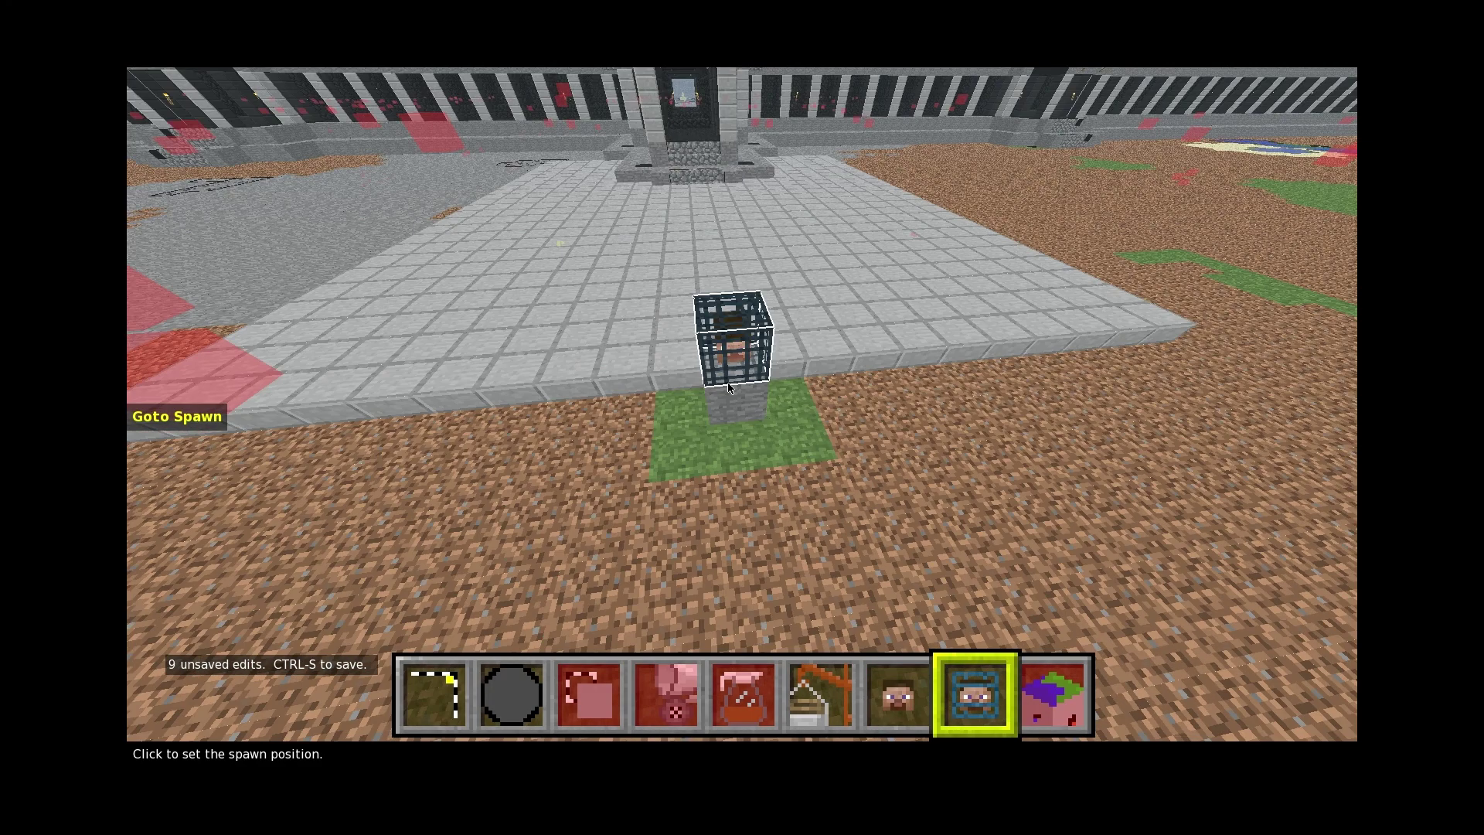
# Examine the new spawn point and its surroundings from both sides of the plaza.
pyautogui.press('a')
pyautogui.rightClick(1175, 385)
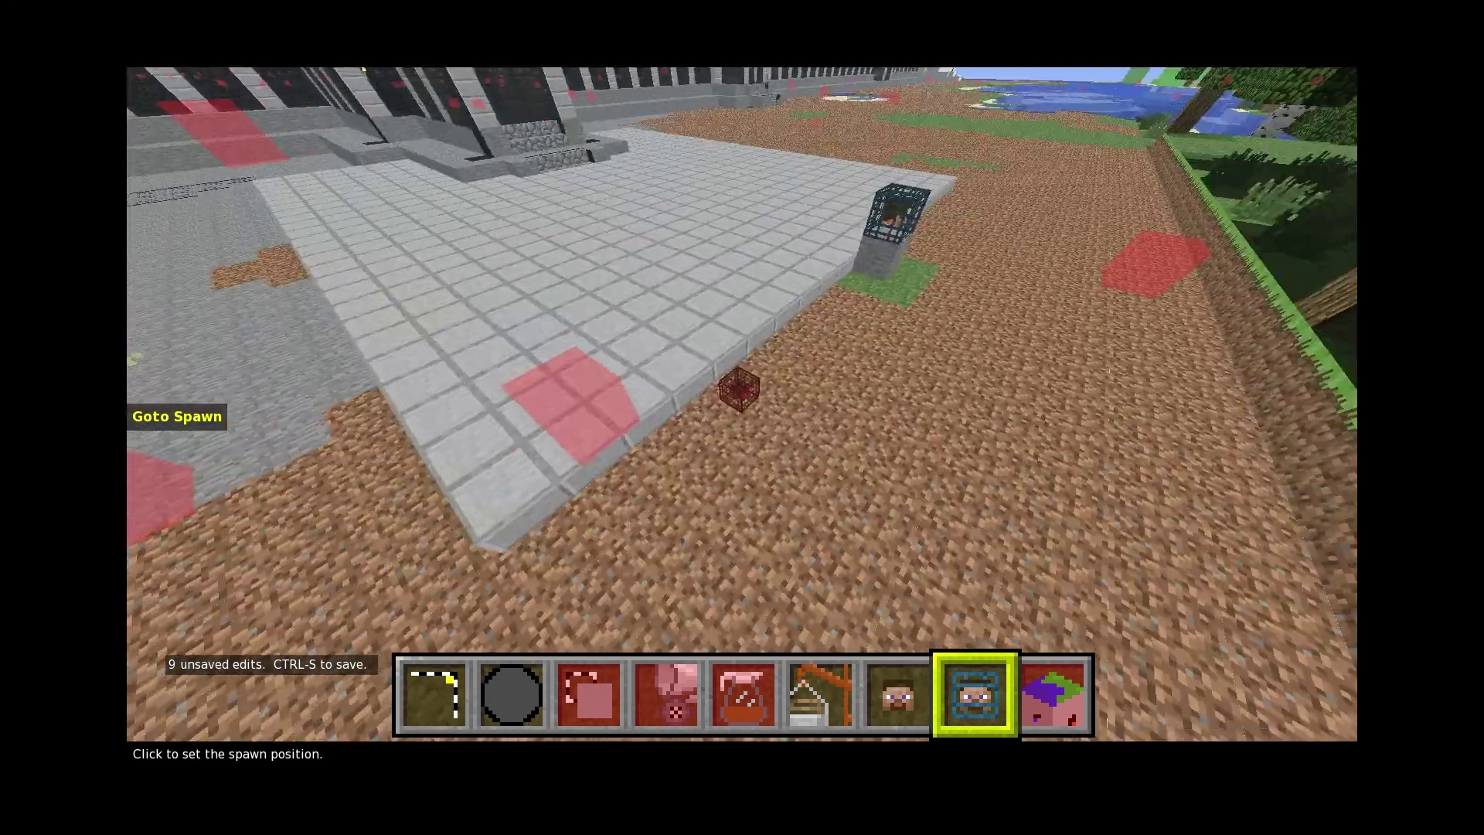
pyautogui.press('w')
pyautogui.press('d')
pyautogui.press('a')
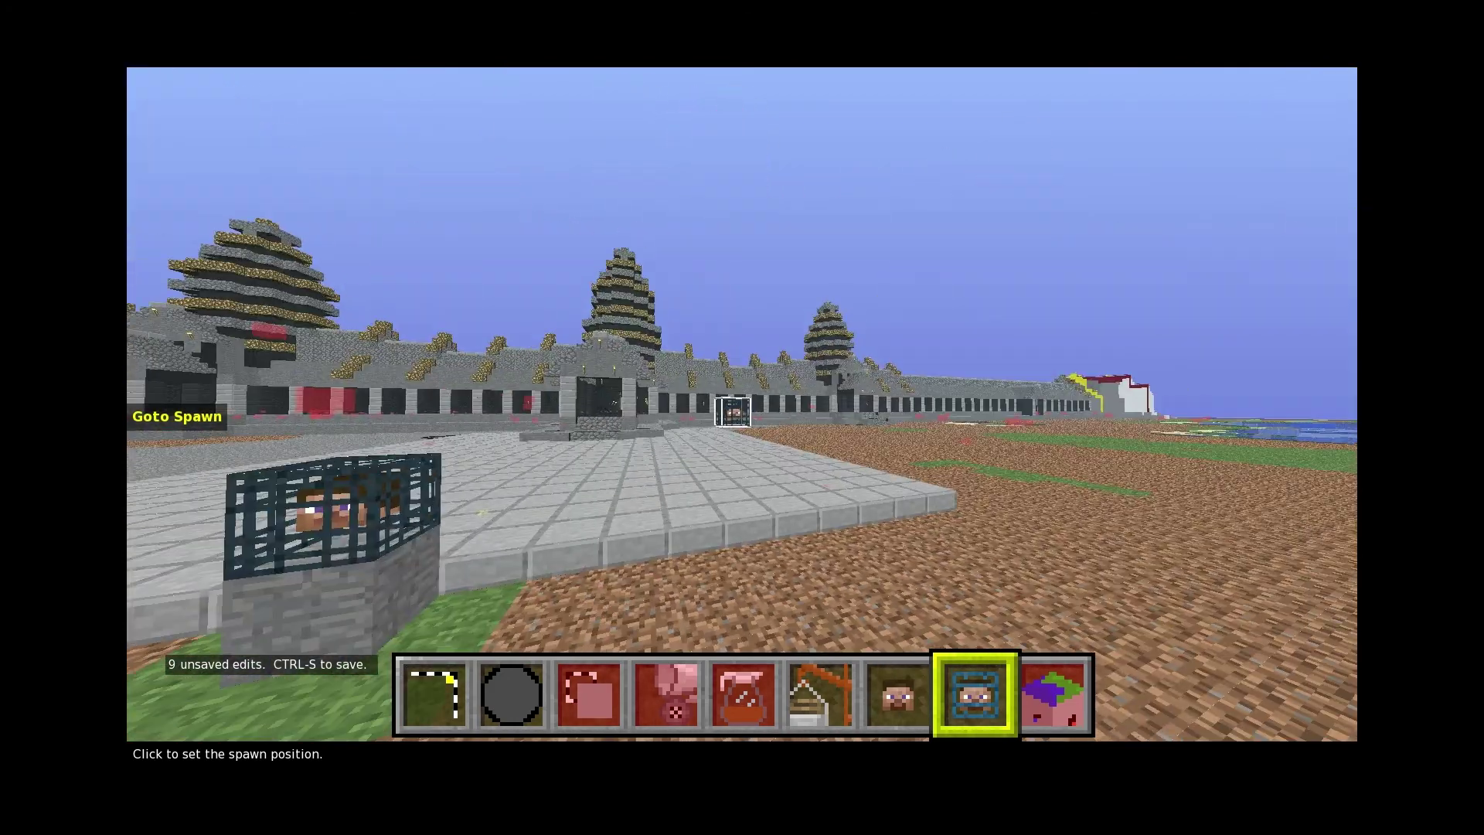
pyautogui.press('d')
pyautogui.press('w')
pyautogui.moveTo(757, 399); pyautogui.dragTo(745, 422, button='right')
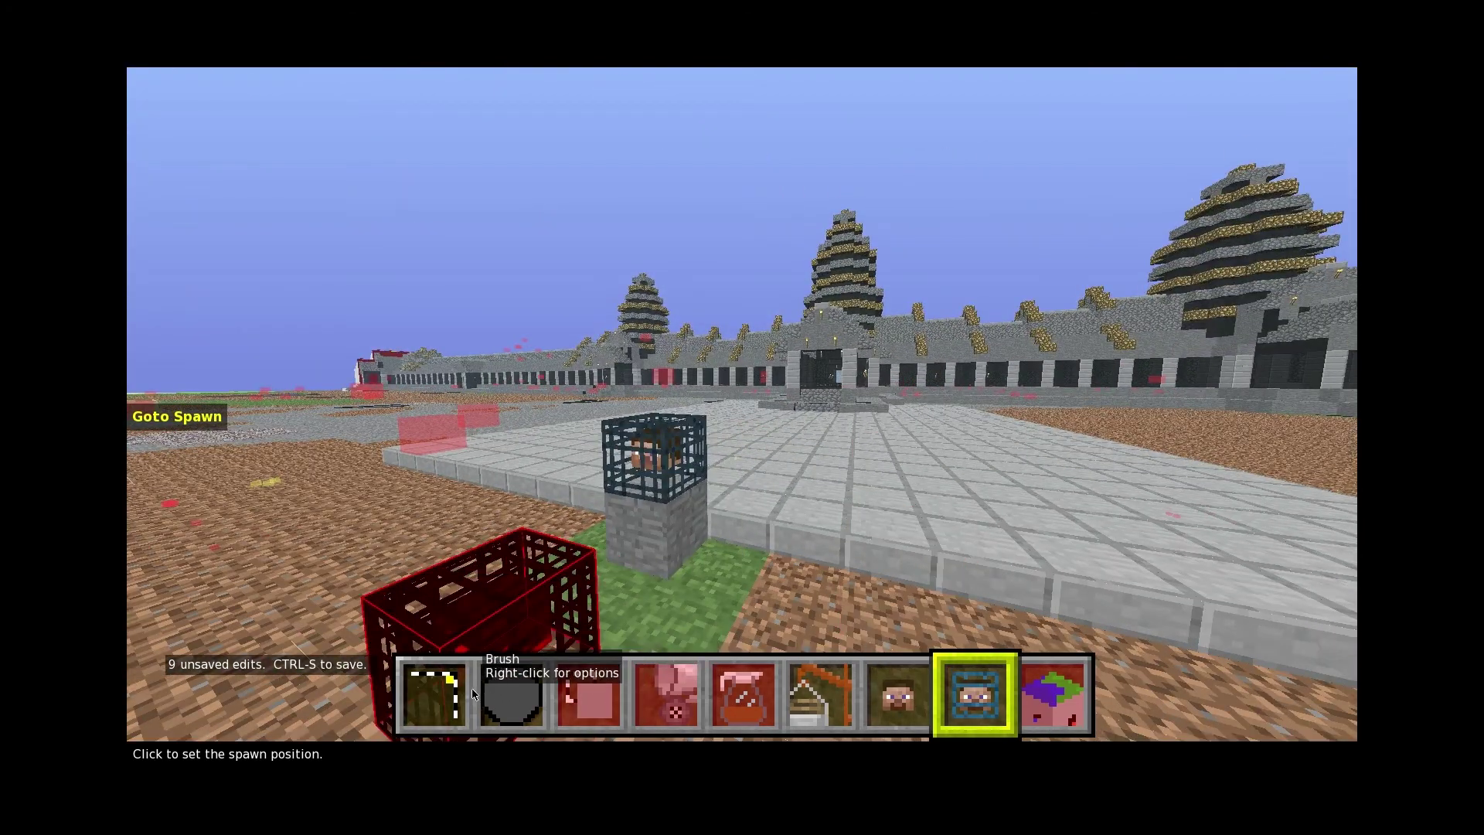
# Return to the selection tool and save the world with the import and new spawn point.
pyautogui.click(495, 688)
pyautogui.click(449, 694)
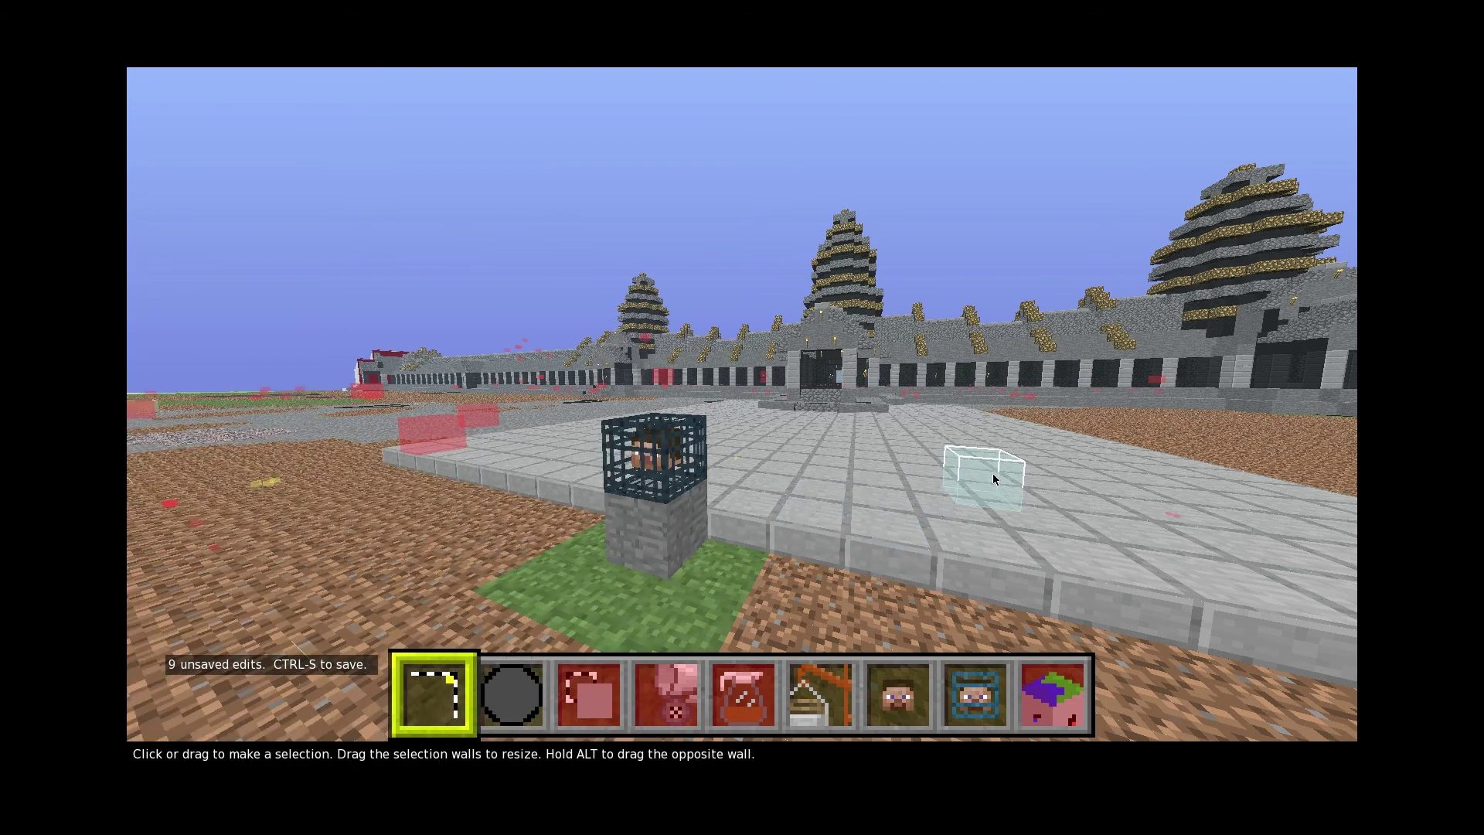
pyautogui.press('Escape')
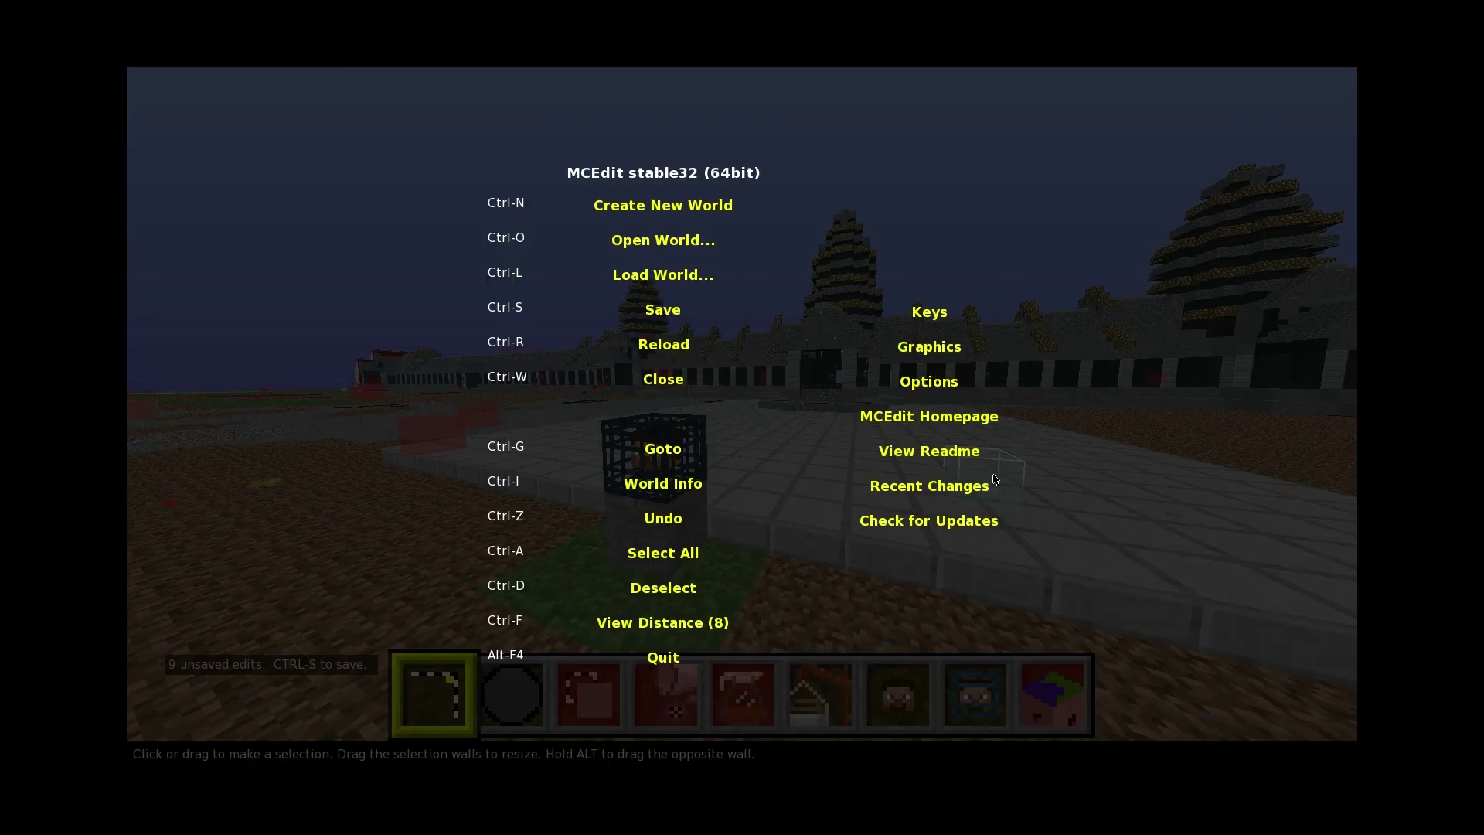
pyautogui.hotkey('ctrl', 's')
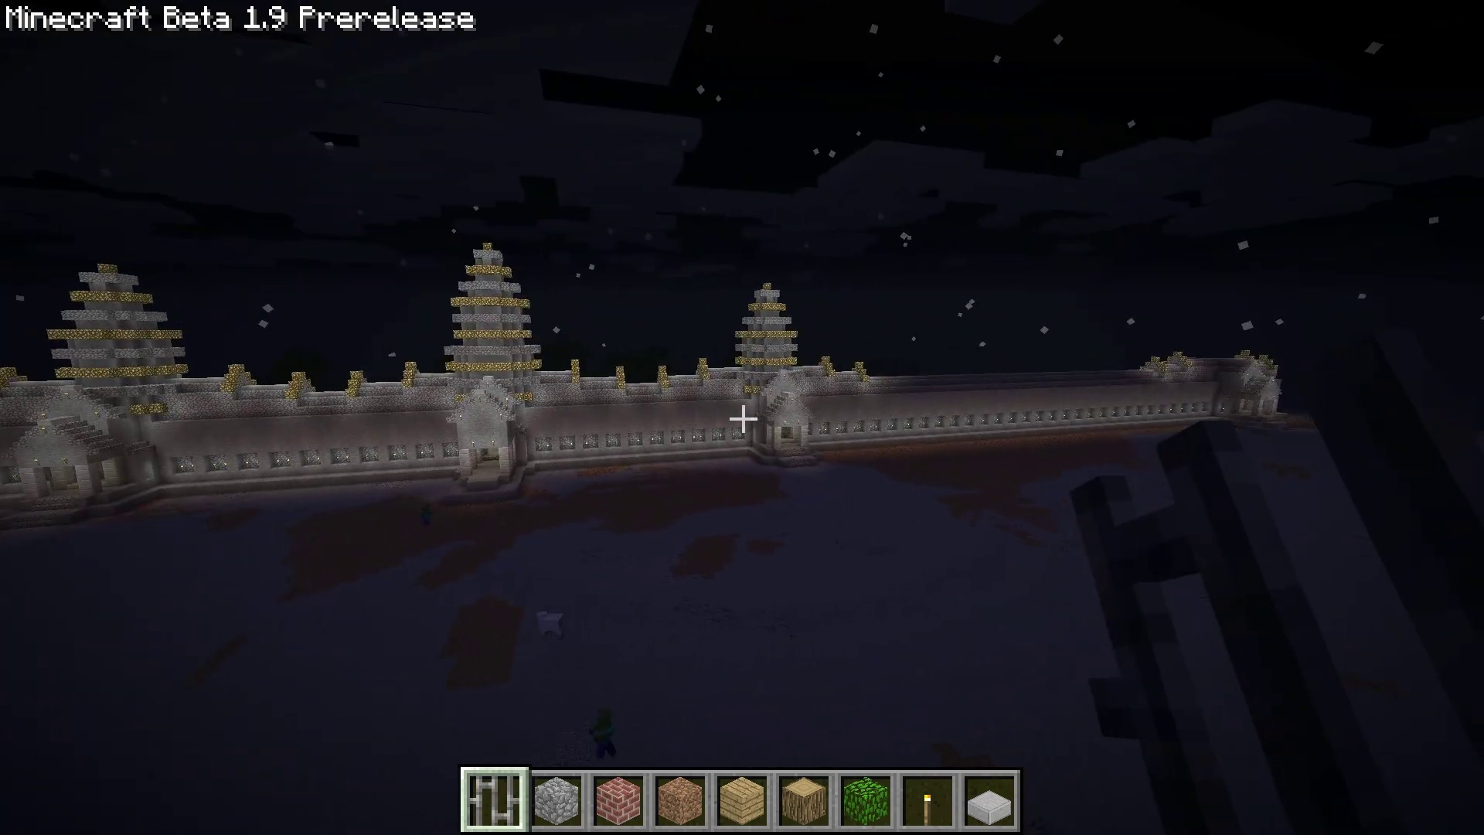
# In Minecraft, fly over the imported terrain and examine the temple wall, the lakes and the raised castle with its tower.
pyautogui.press('w')
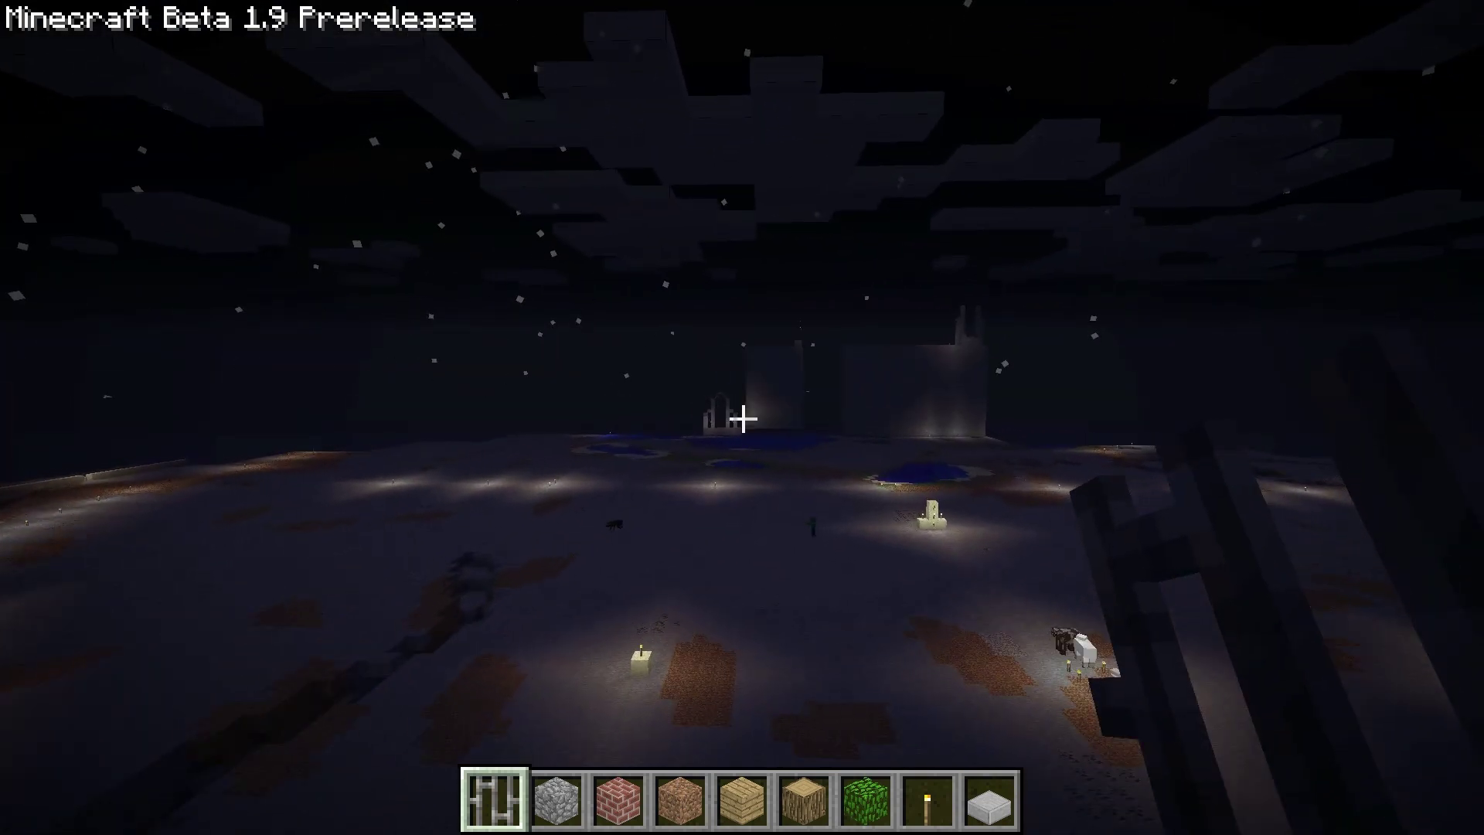
pyautogui.press('w')
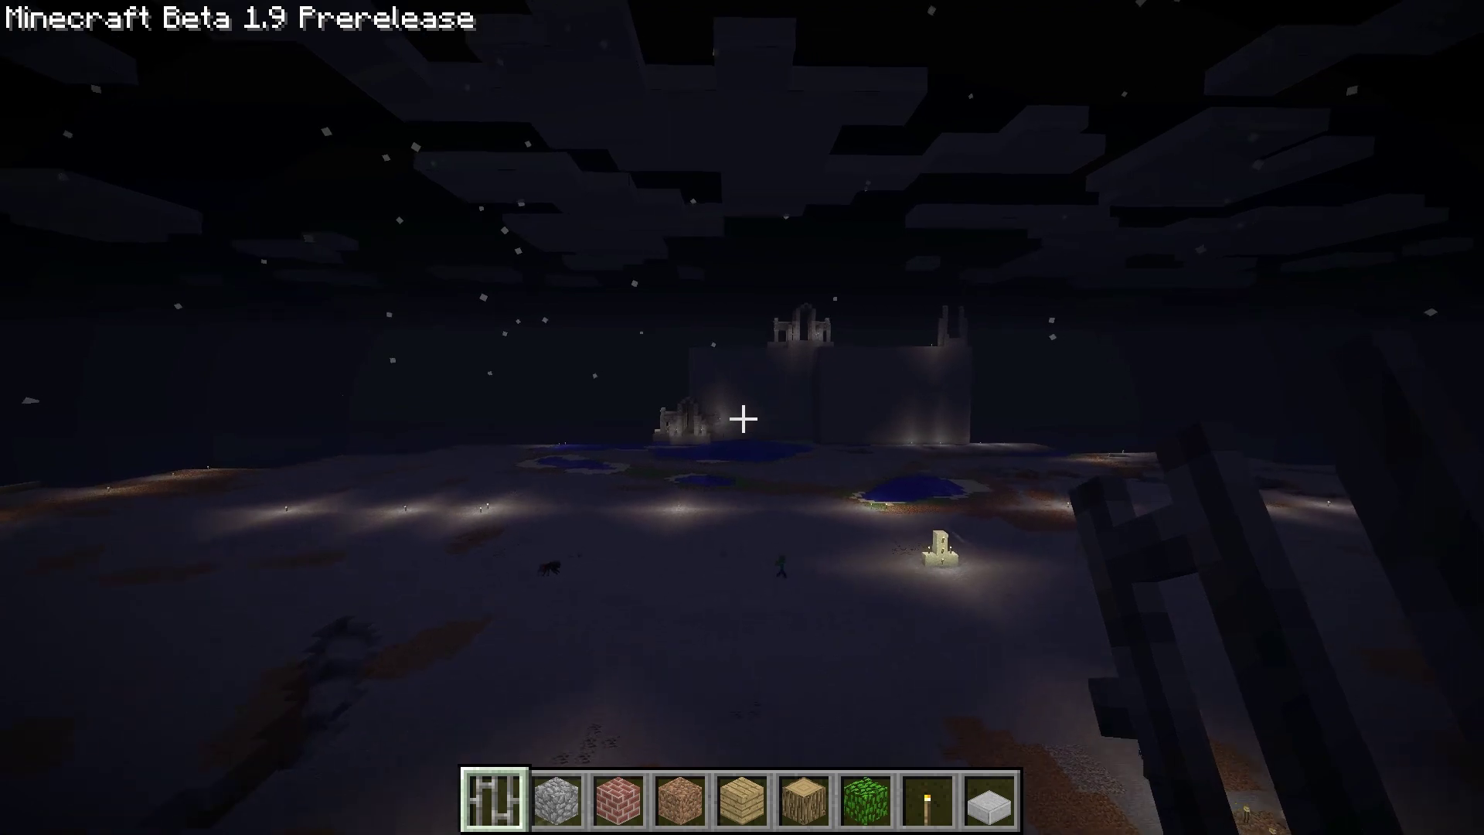
pyautogui.press('w')
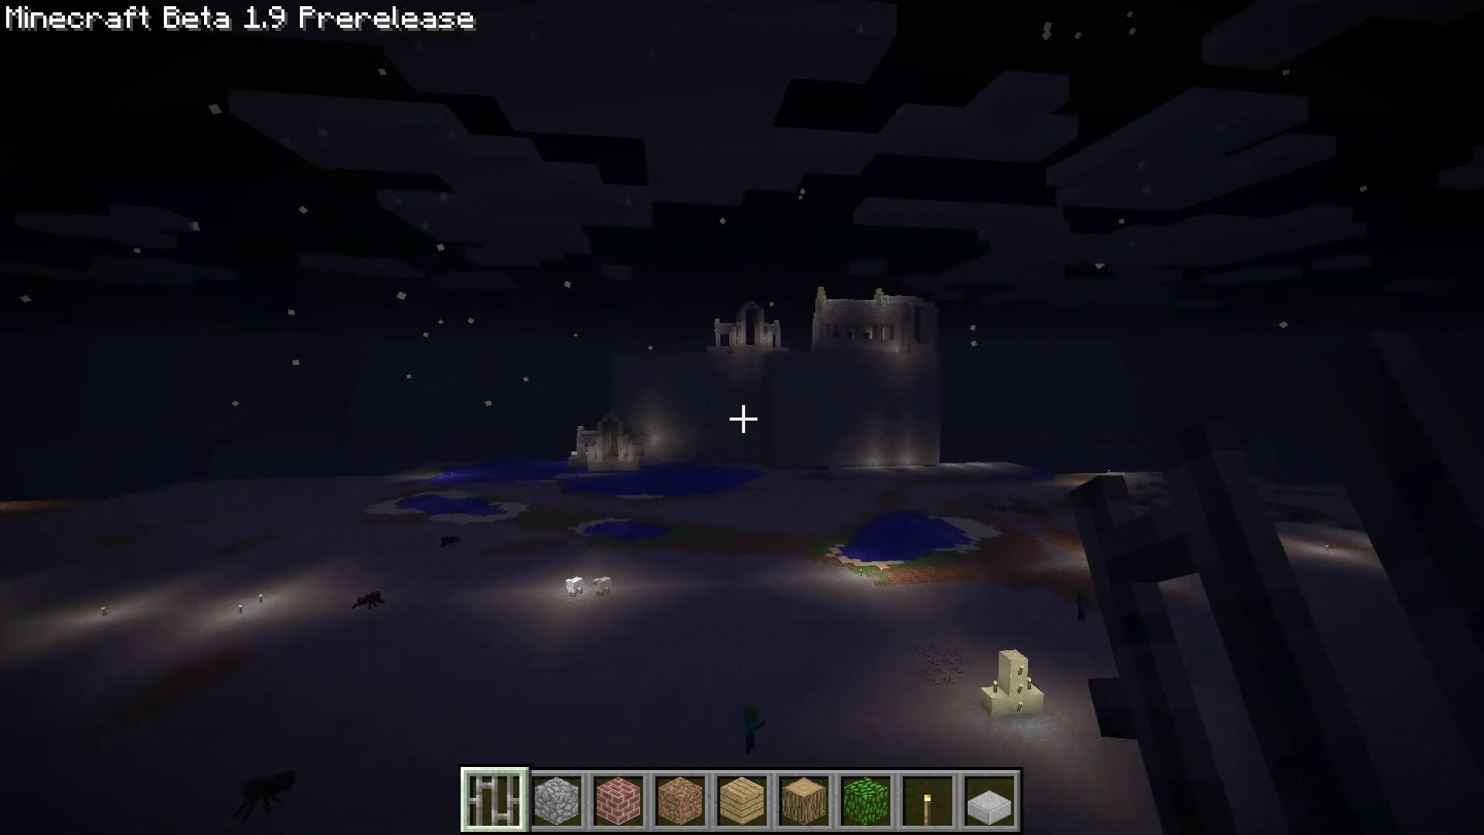
pyautogui.press('w')
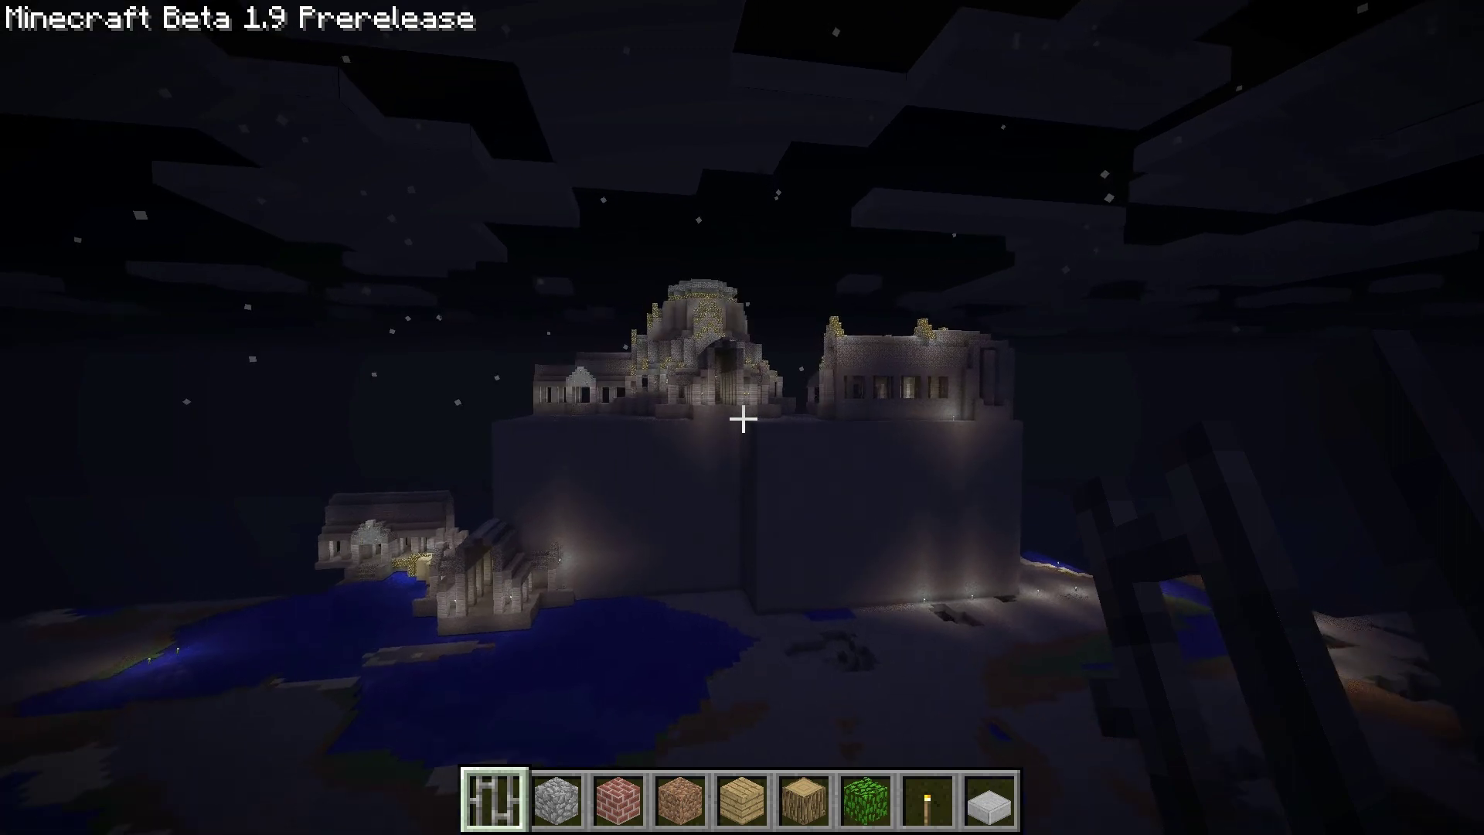
pyautogui.press('w')
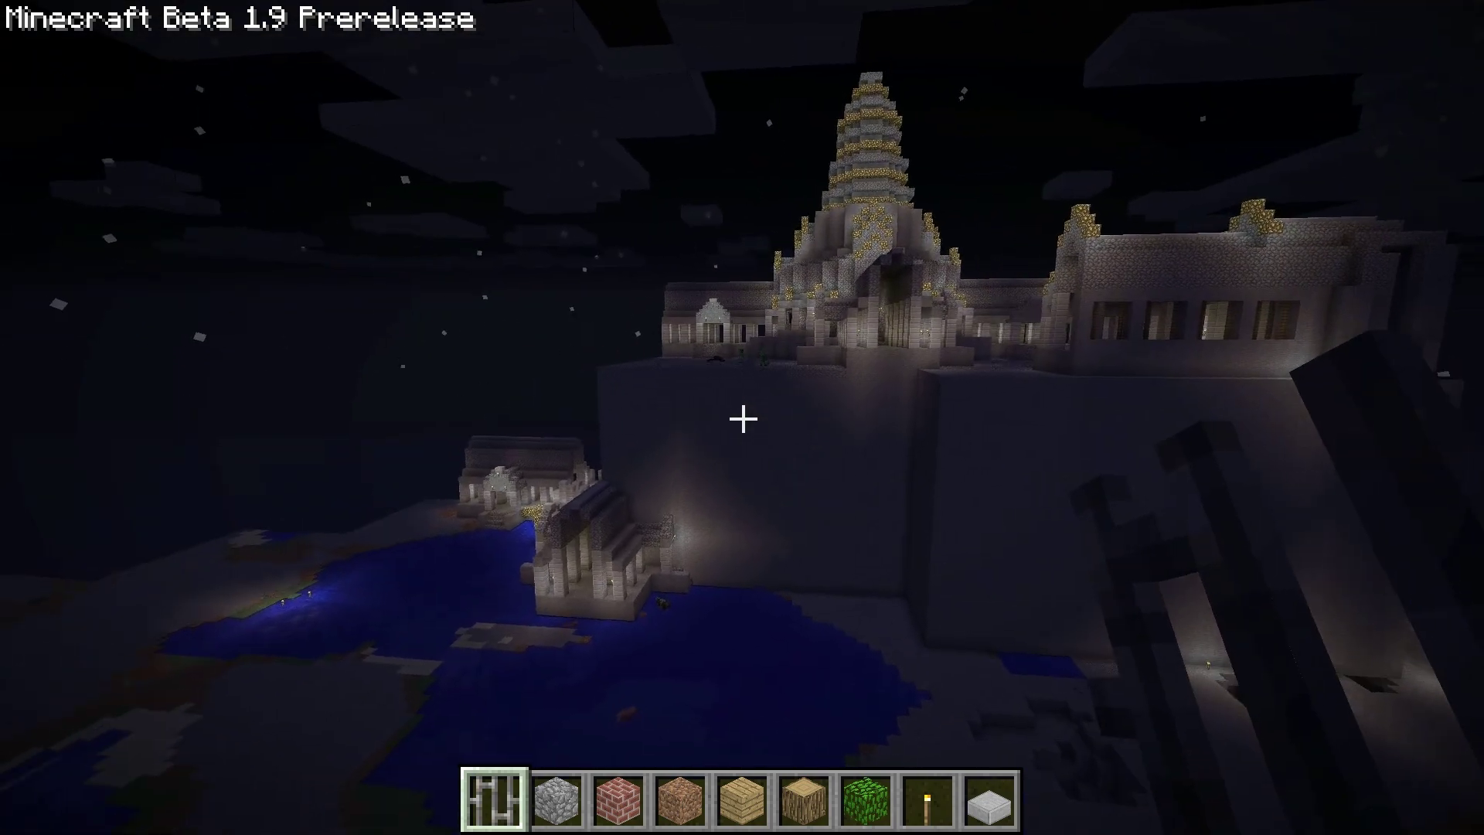
pyautogui.press('a')
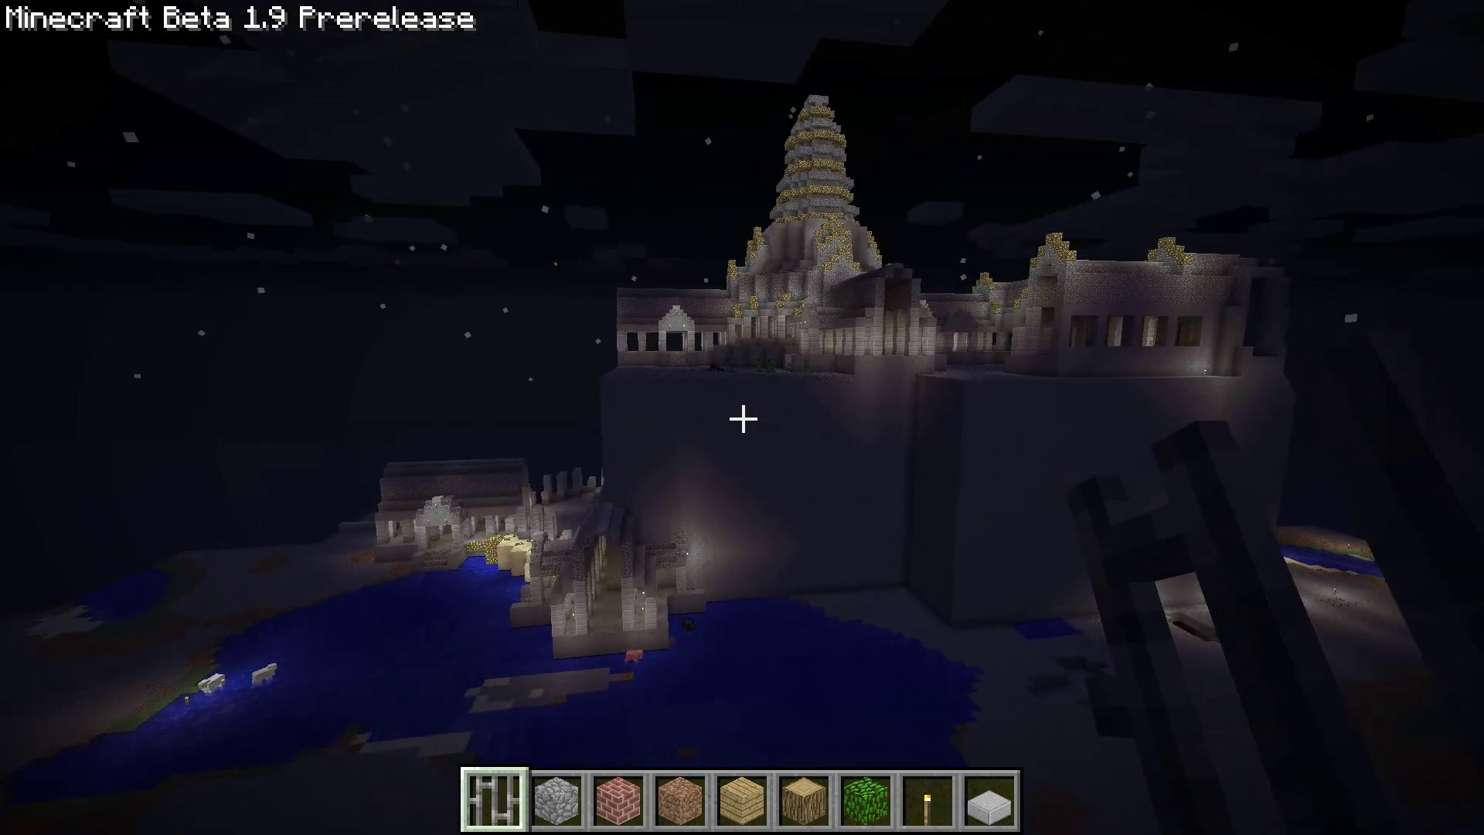
pyautogui.press('a')
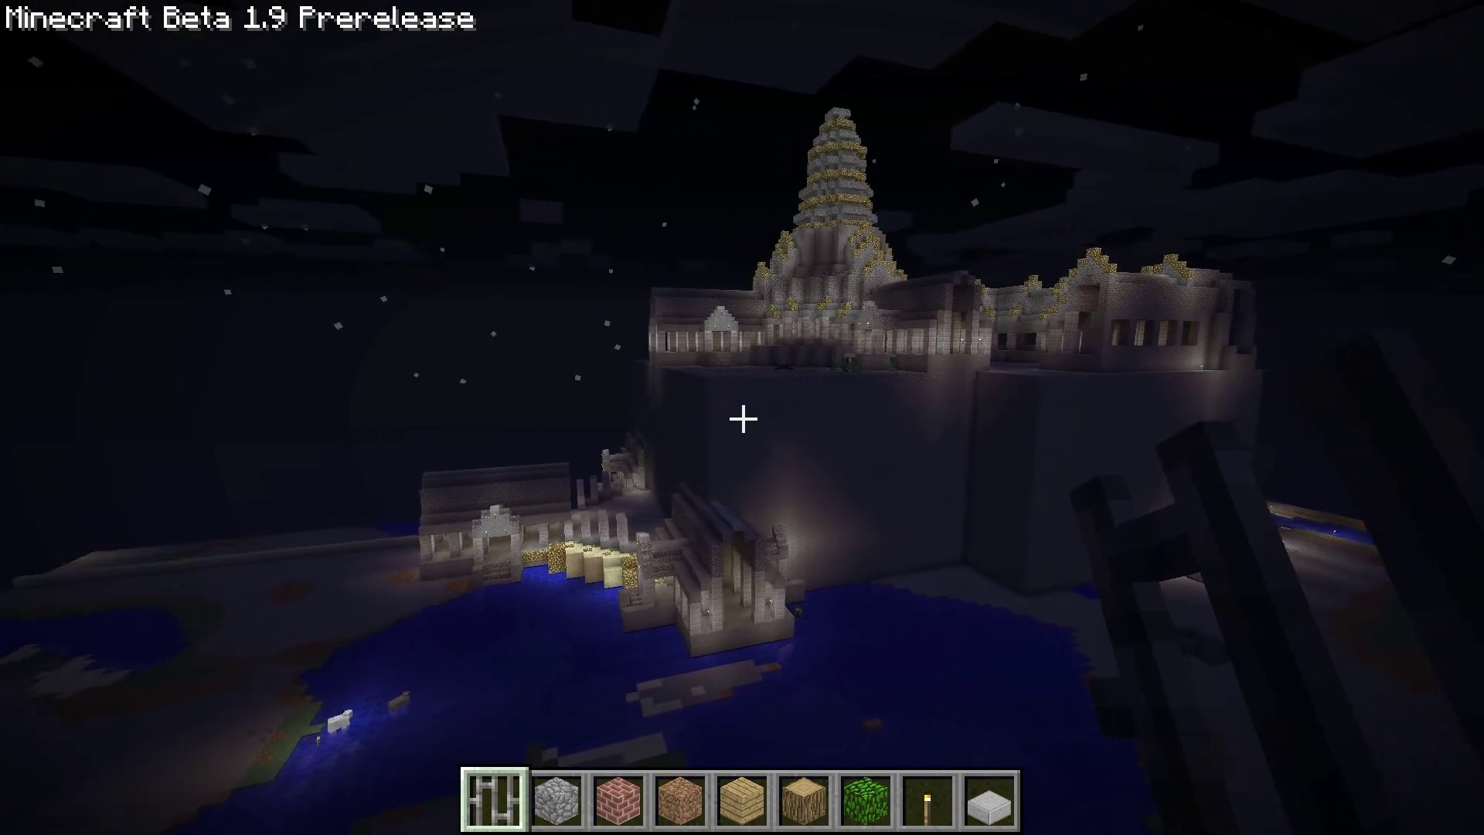
pyautogui.press('s')
pyautogui.press('w')
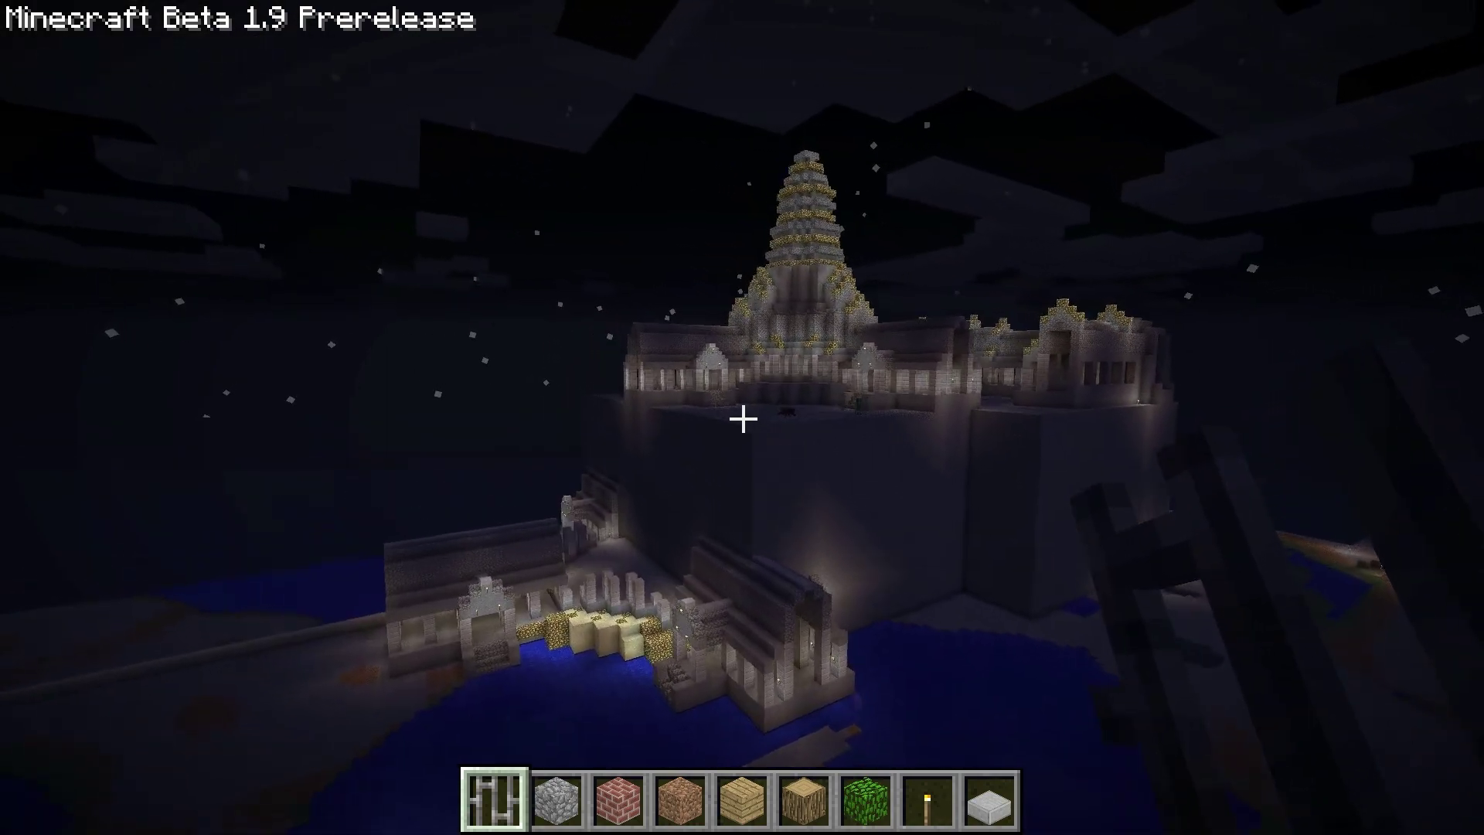
pyautogui.press('w')
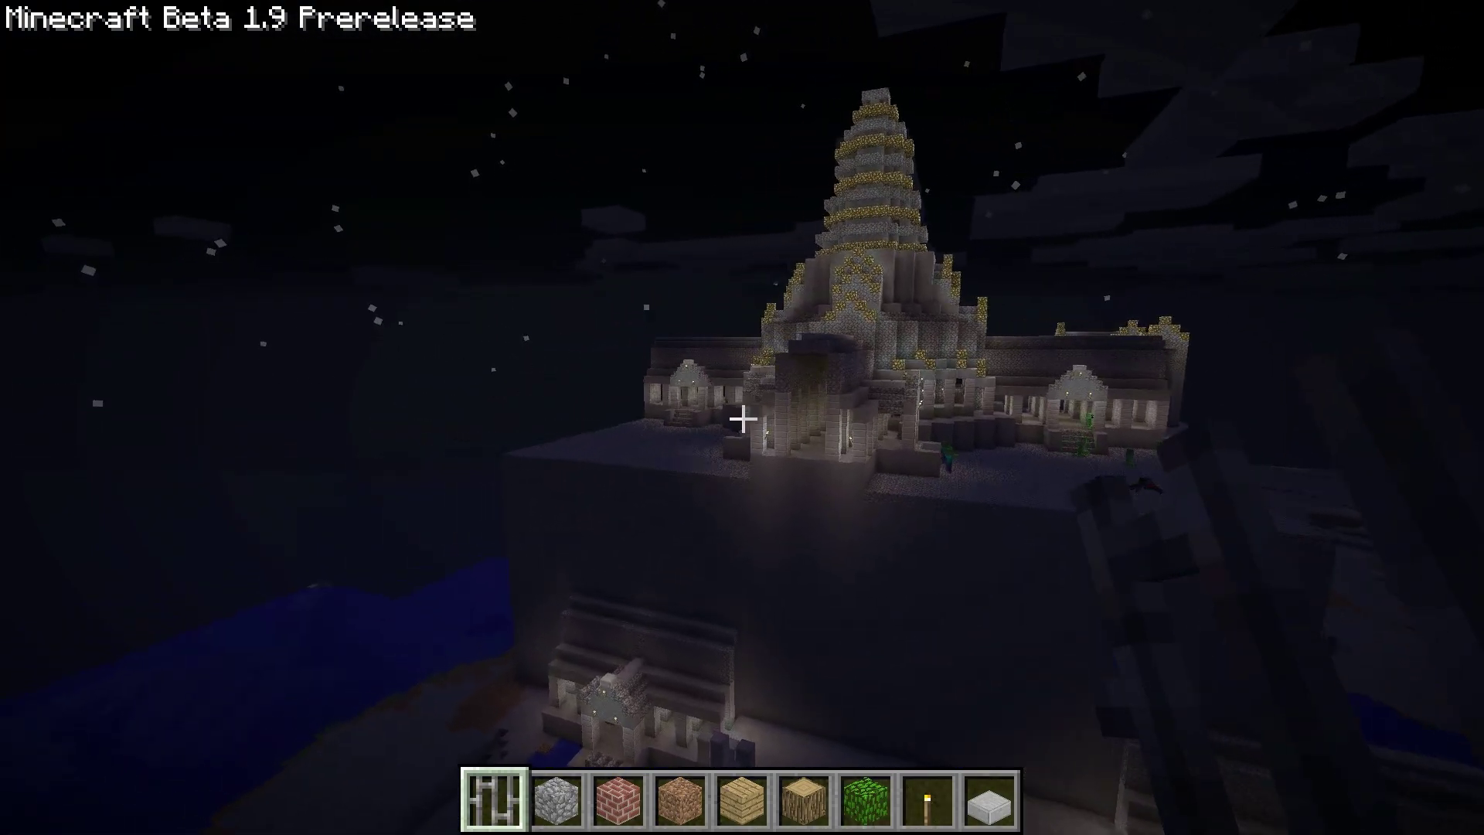
# Fly up to the raised castle and around its corner, examining the cobblestone outer wall, the barred windows and the columned openings.
pyautogui.press('w')
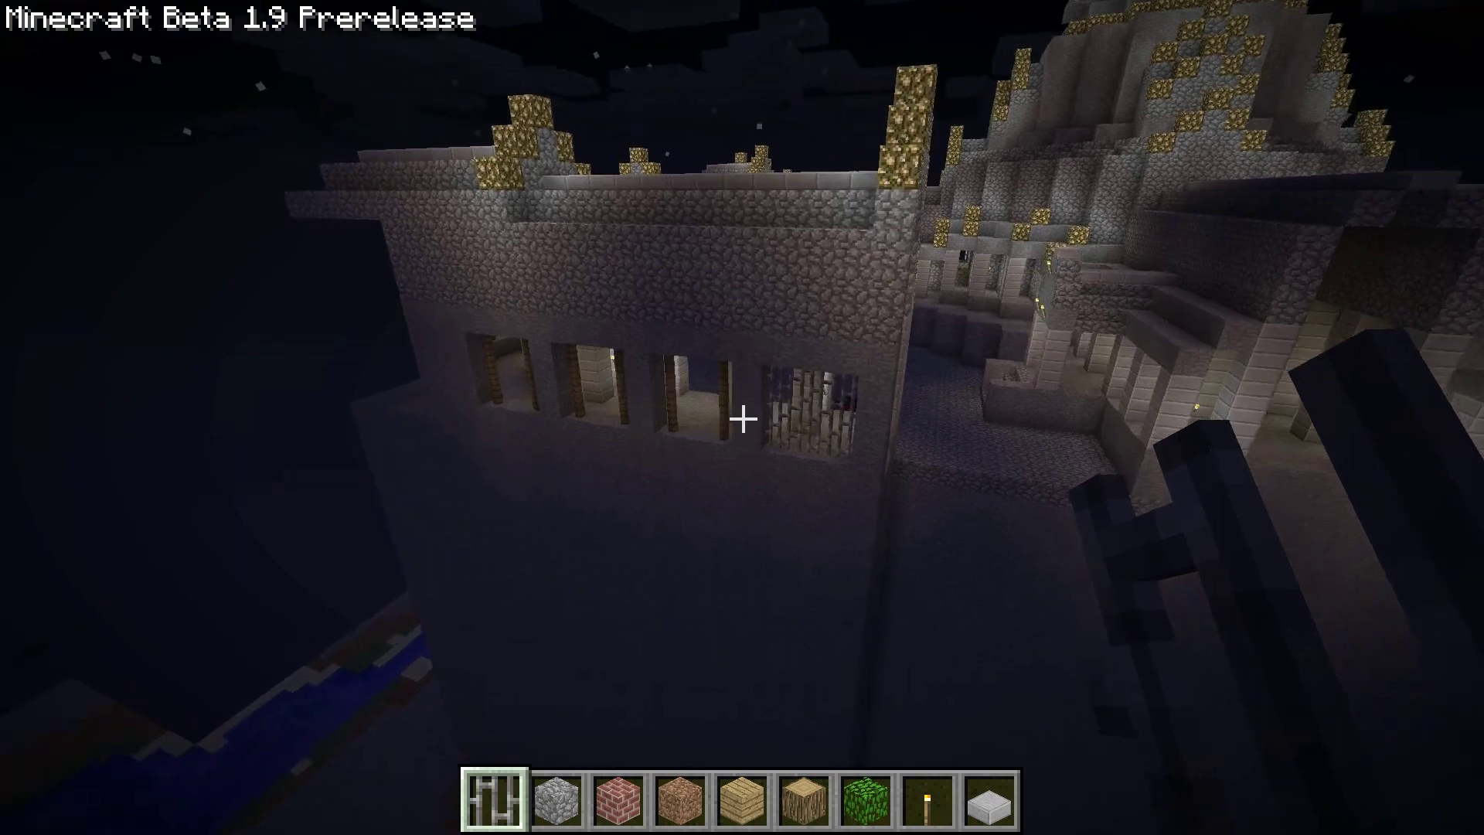
pyautogui.press('w')
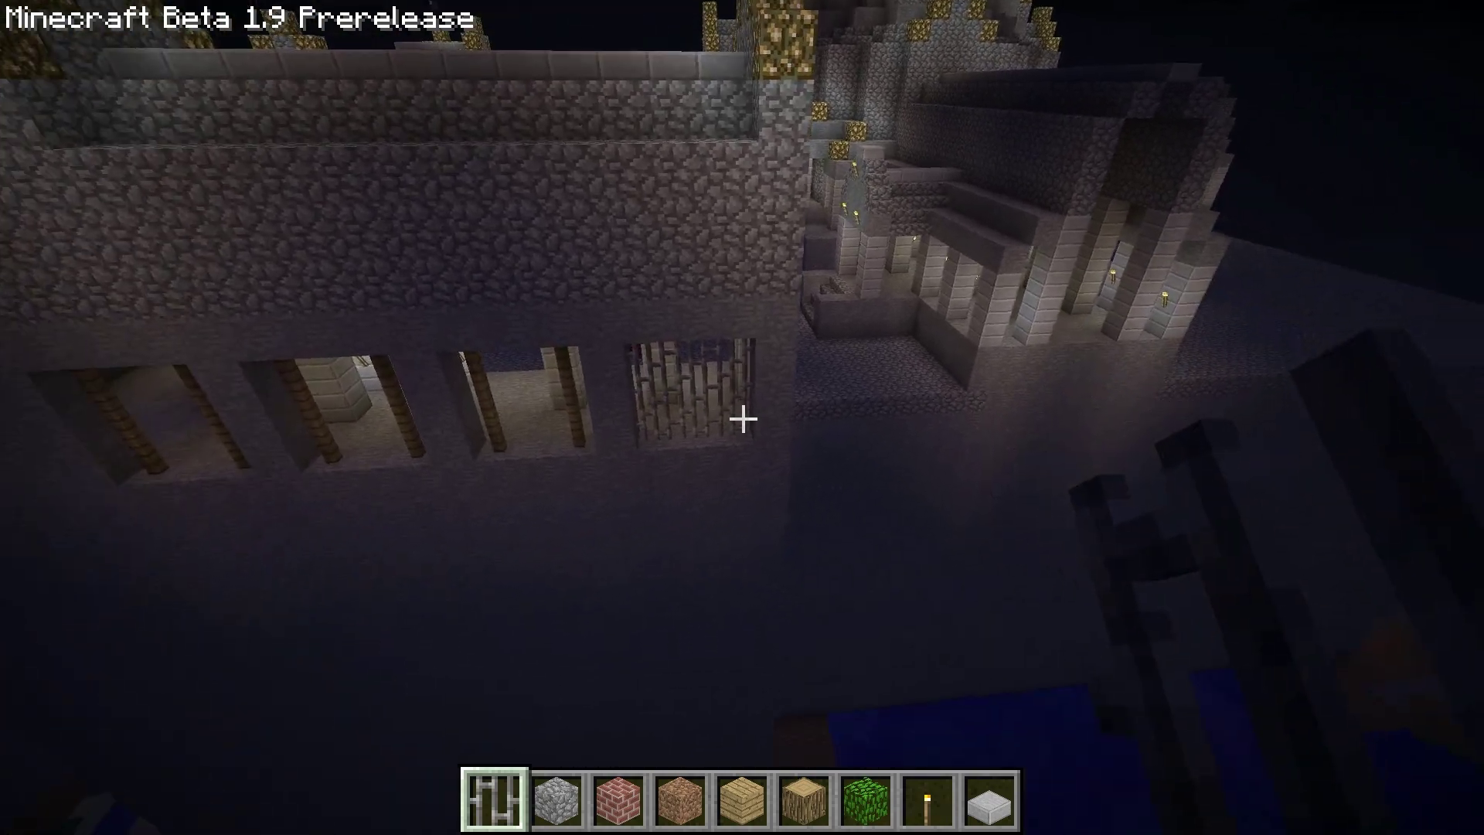
pyautogui.press('a')
pyautogui.press('w')
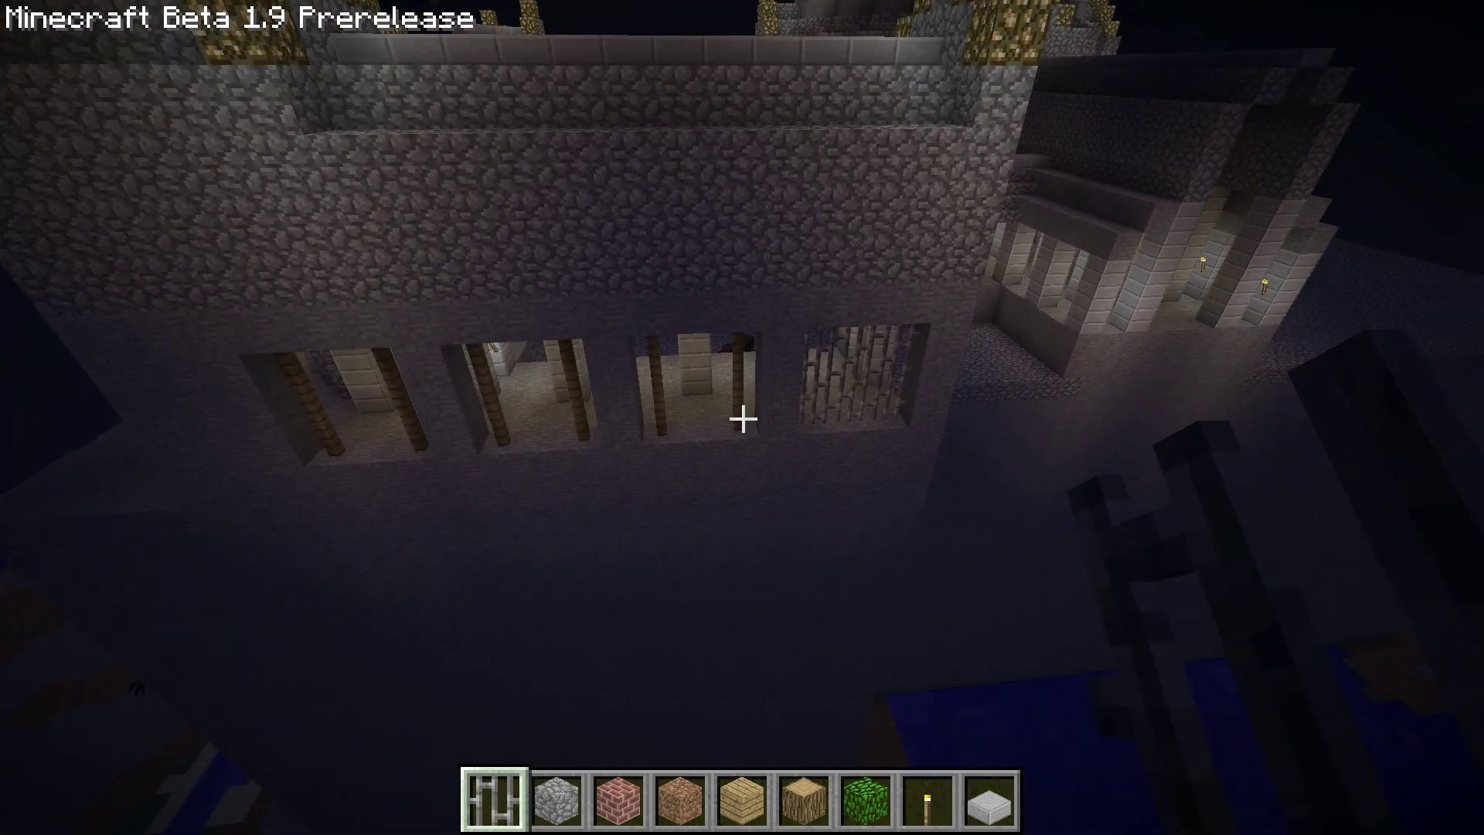
pyautogui.press('w')
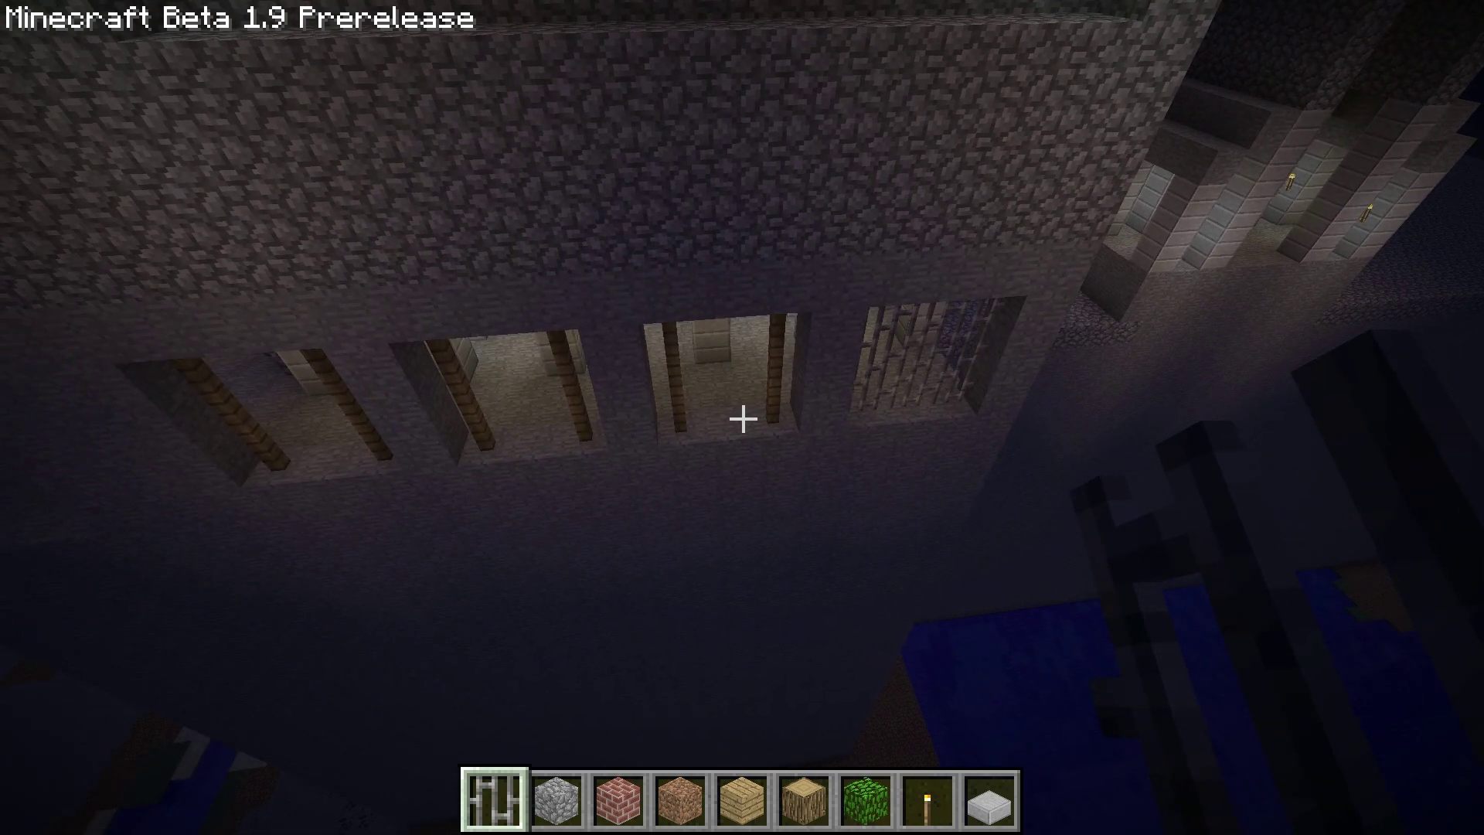
pyautogui.press('d')
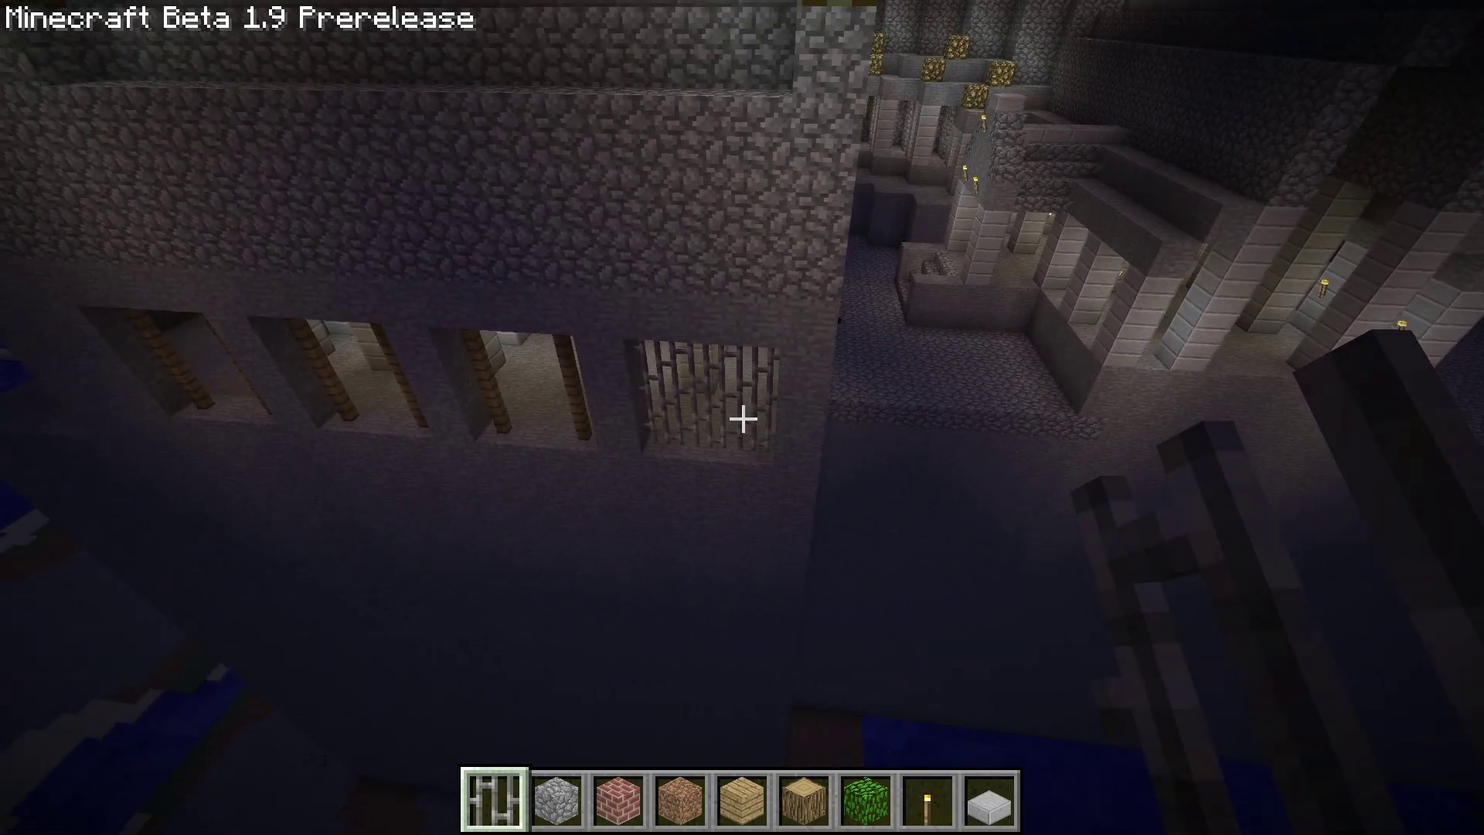
pyautogui.press('w')
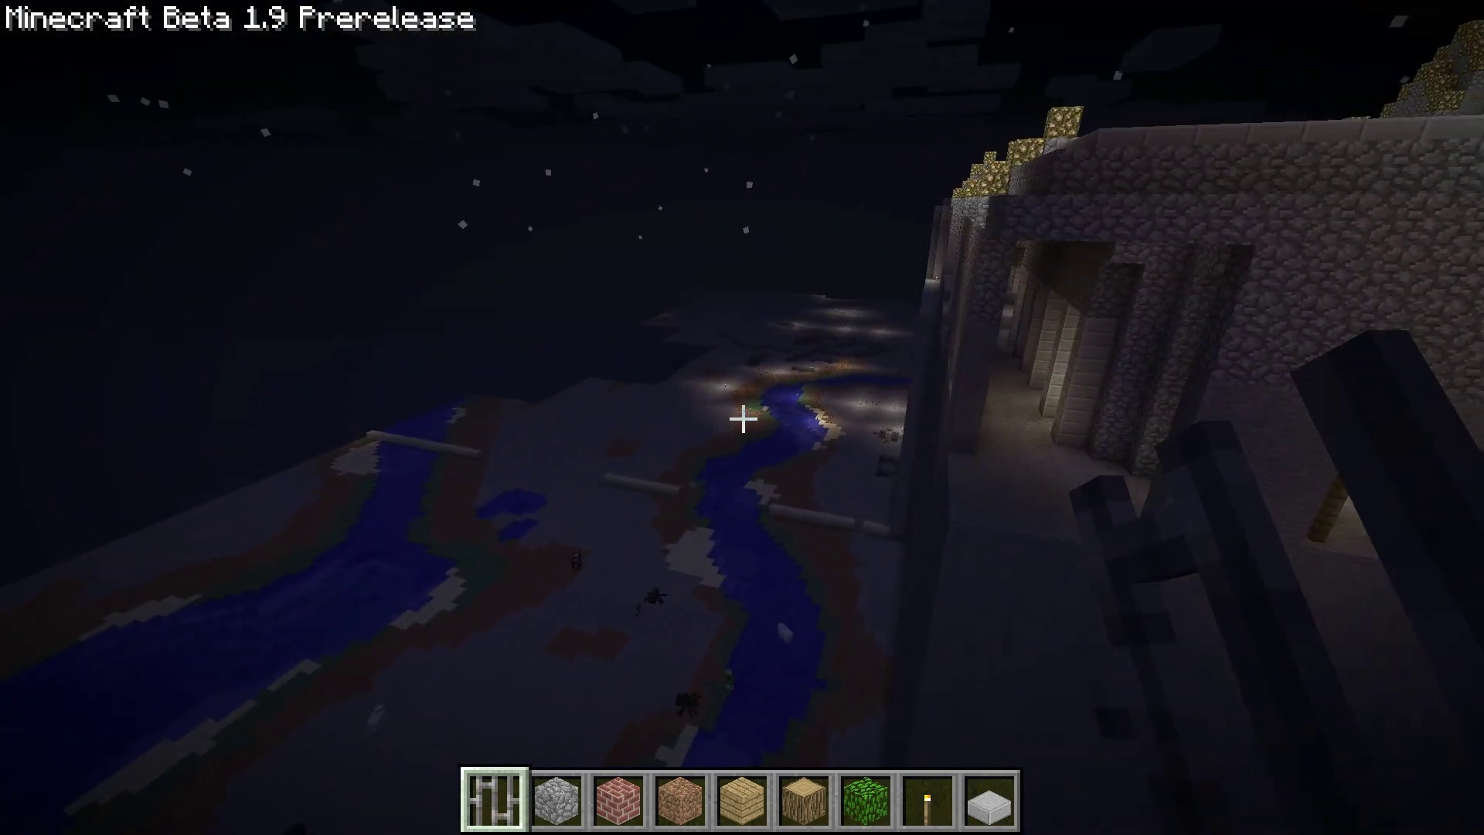
pyautogui.press('a')
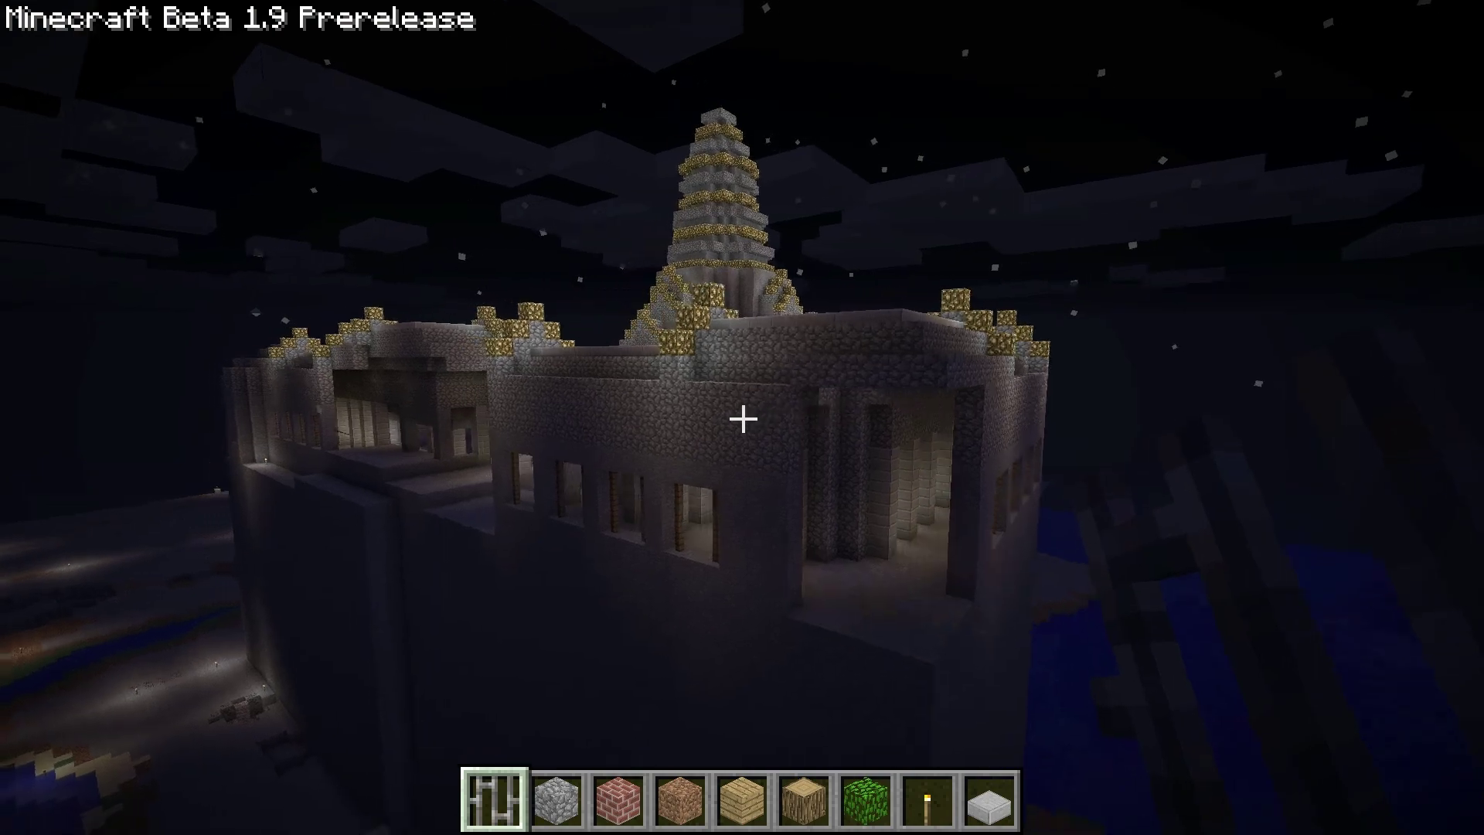